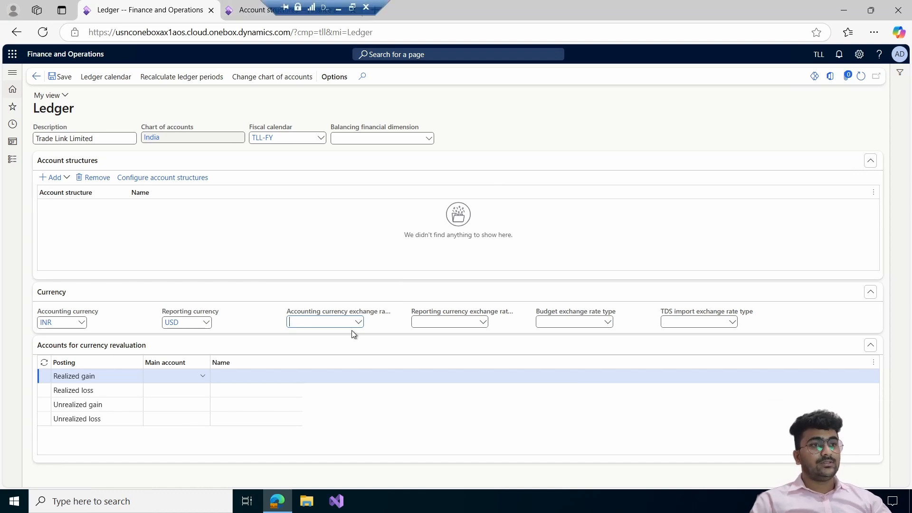
Step: Open the details page behind the ledger's accounting currency exchange rate type field
{"action": "right_click", "coordinate": [359, 328]}
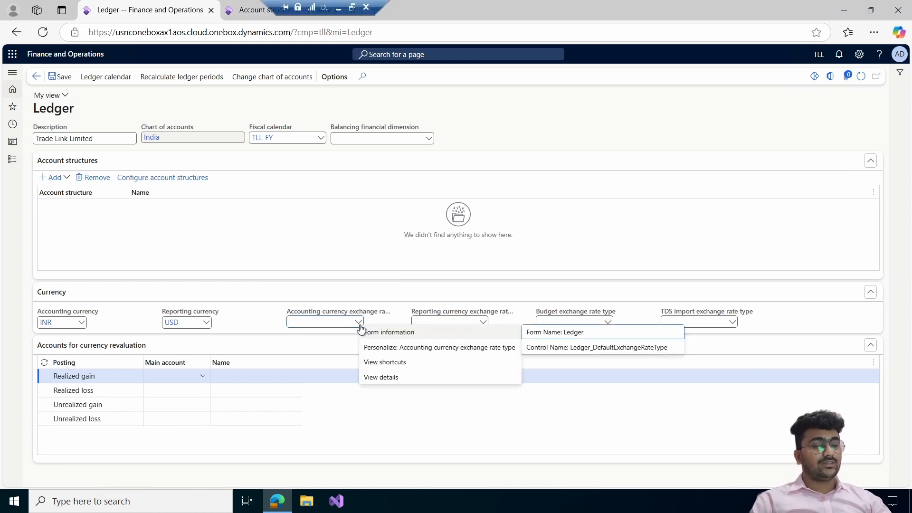
{"action": "left_click", "coordinate": [386, 377]}
Step: In the second browser tab, go to the Exchange rate types page of the General ledger currencies
{"action": "left_click", "coordinate": [244, 14]}
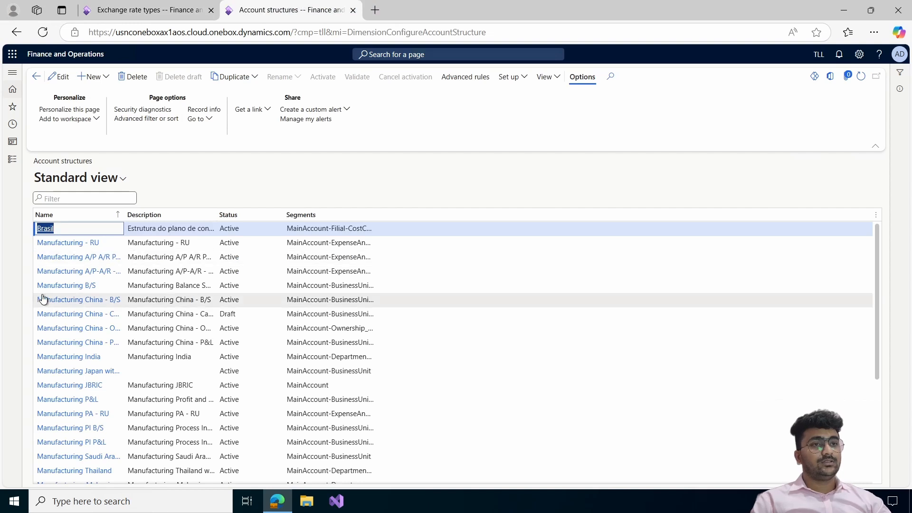
{"action": "left_click", "coordinate": [13, 159]}
{"action": "scroll", "coordinate": [29, 262], "scroll_direction": "down", "scroll_amount": 3}
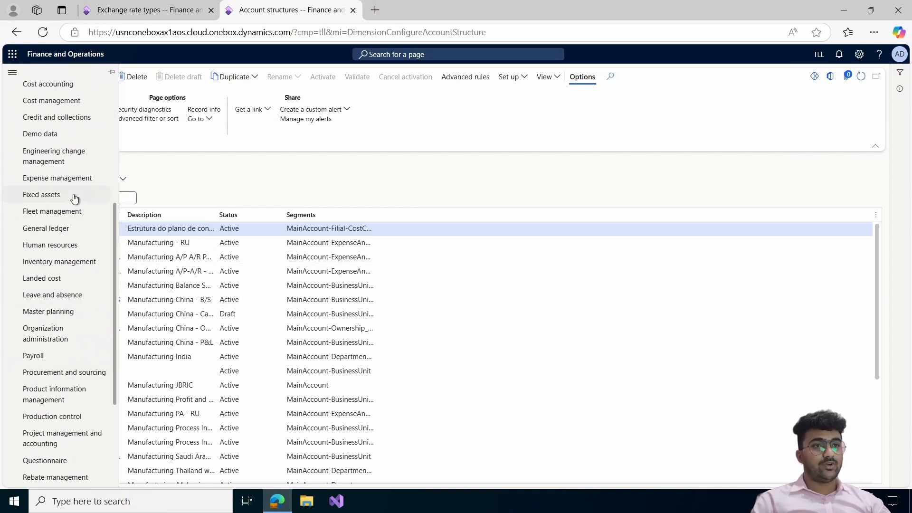
{"action": "left_click", "coordinate": [46, 228]}
{"action": "left_click", "coordinate": [186, 234]}
{"action": "left_click", "coordinate": [189, 214]}
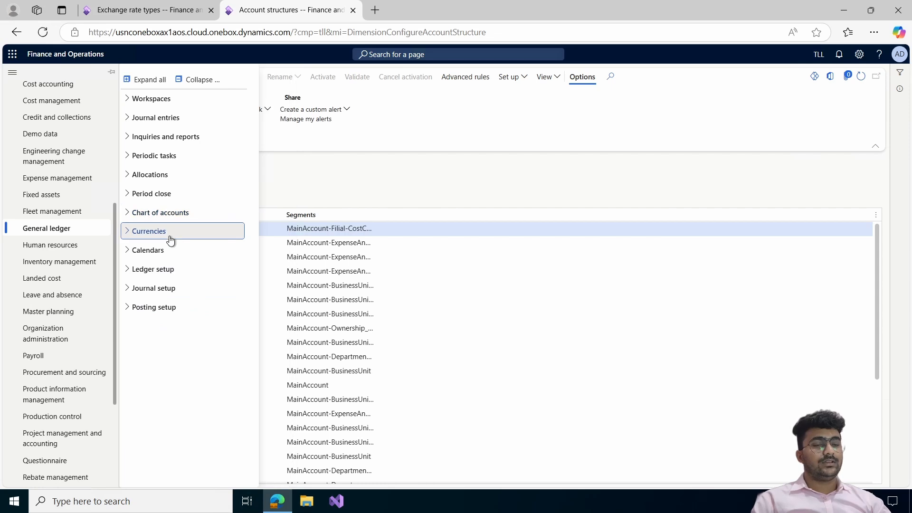
{"action": "left_click", "coordinate": [169, 231]}
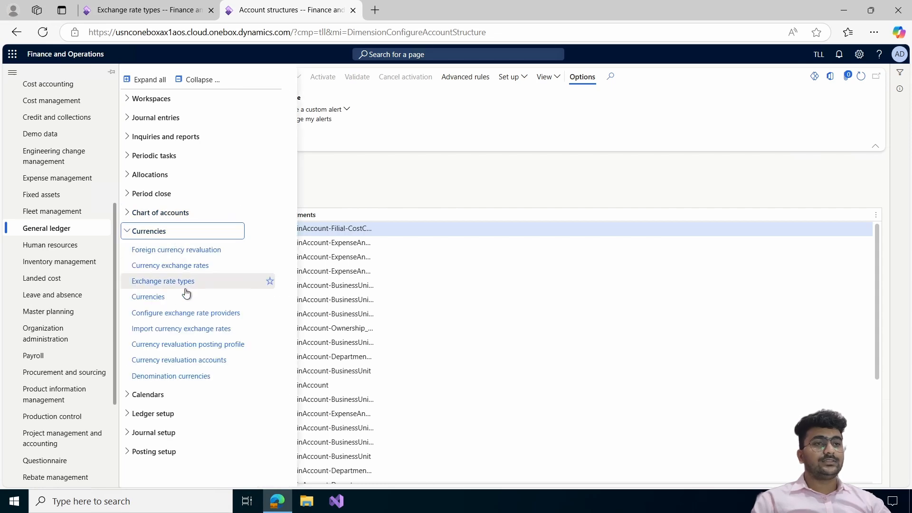
{"action": "left_click", "coordinate": [209, 285]}
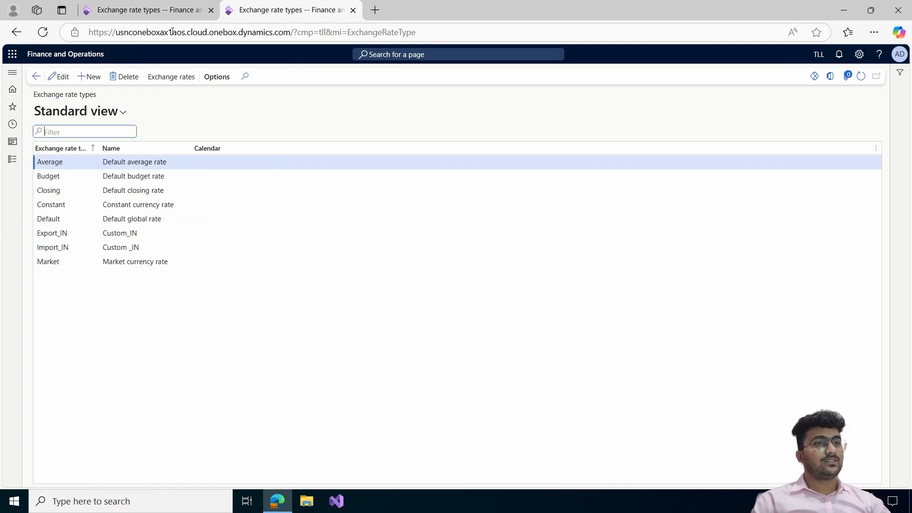
Step: Back in the first browser tab, create an exchange rate type with both its identifier and name set to Global Rates
{"action": "left_click", "coordinate": [171, 10]}
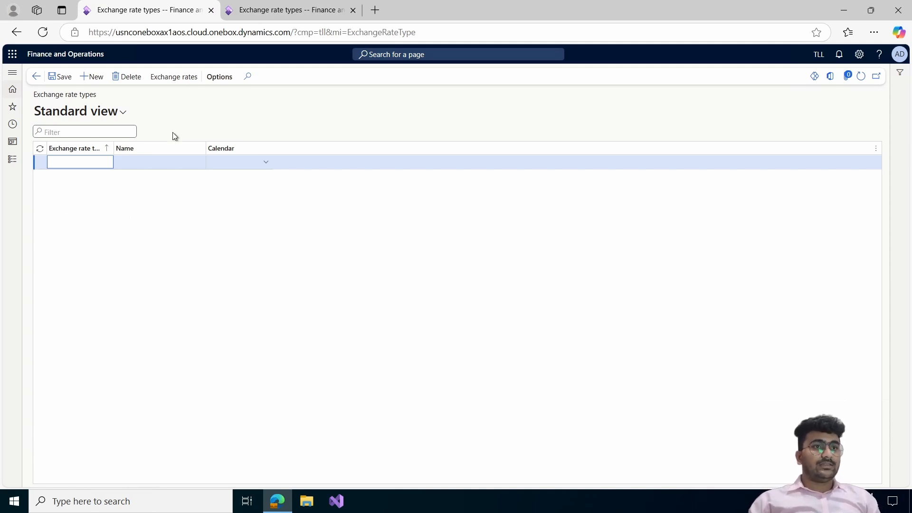
{"action": "type", "text": "G"}
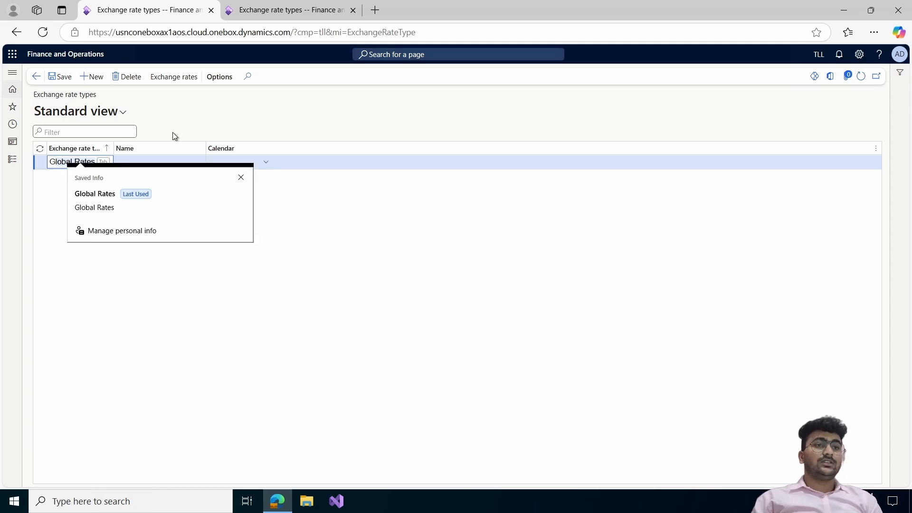
{"action": "key", "text": "Tab"}
{"action": "key", "text": "shift+Tab"}
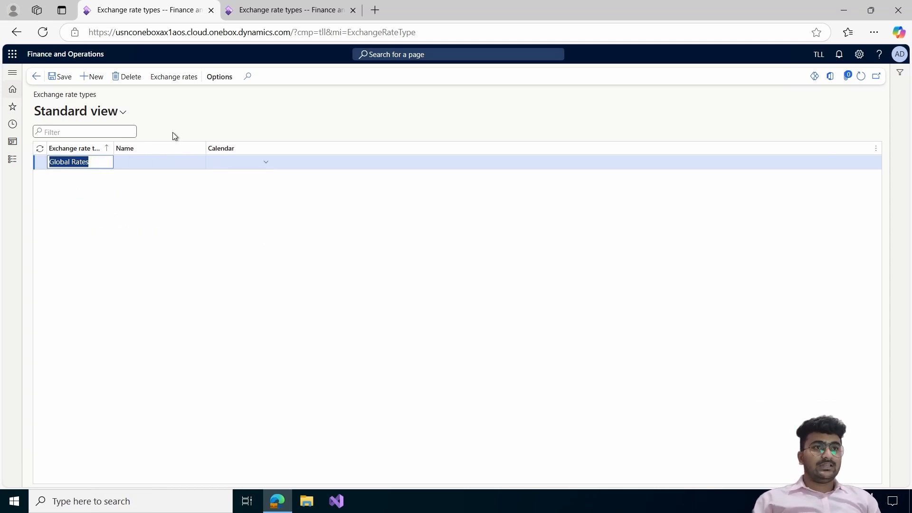
{"action": "key", "text": "Tab"}
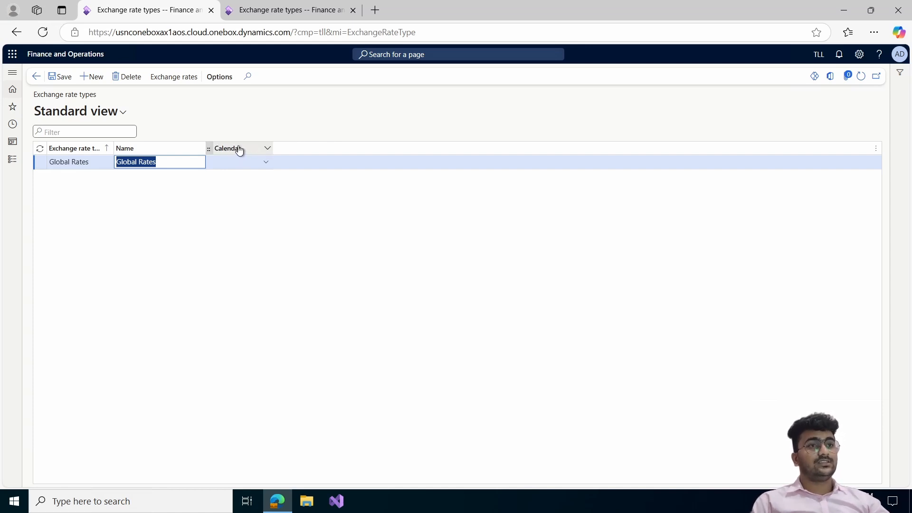
Step: Open the exchange rates of Global Rates and save a new USD to INR currency pair with conversion factor 1
{"action": "left_click", "coordinate": [179, 83]}
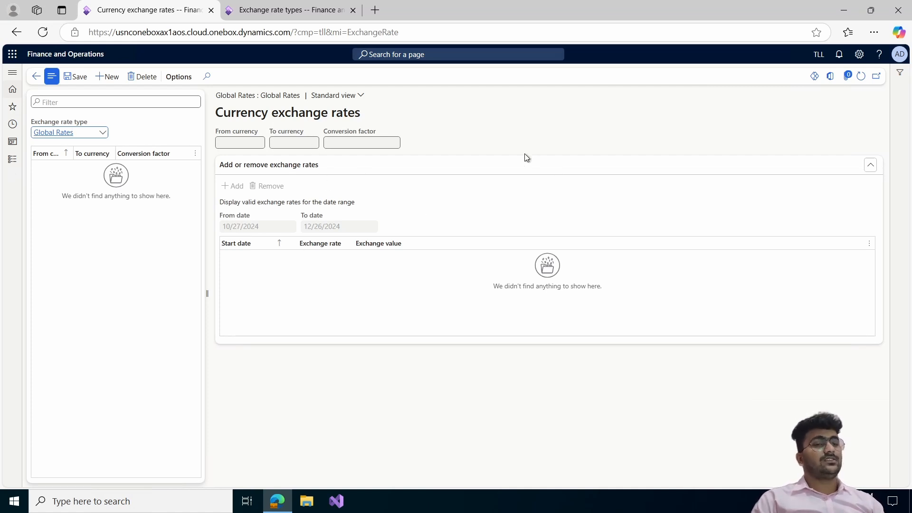
{"action": "left_click", "coordinate": [113, 82]}
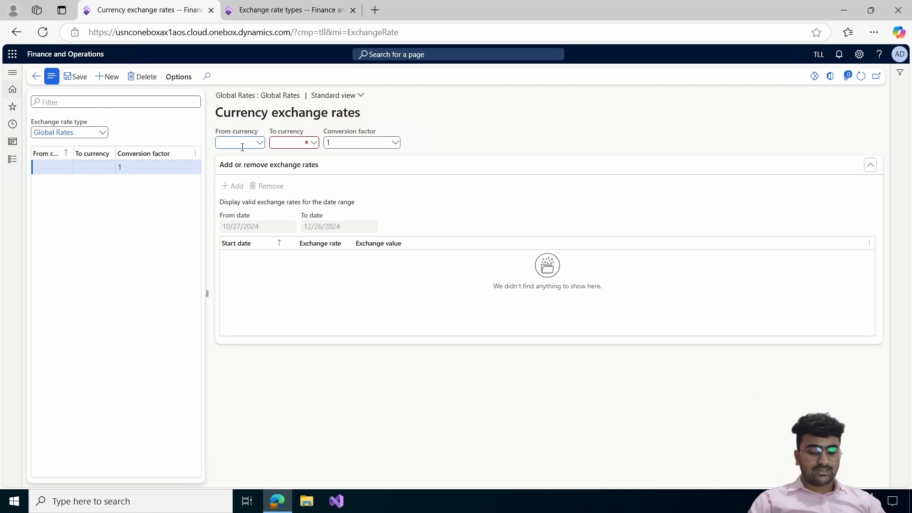
{"action": "type", "text": "USD"}
{"action": "key", "text": "Tab"}
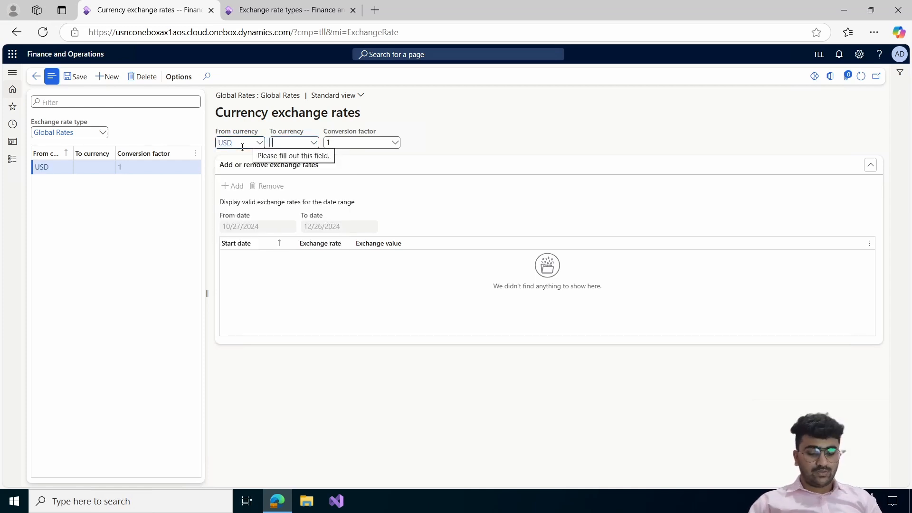
{"action": "type", "text": "INR"}
{"action": "left_click", "coordinate": [76, 76]}
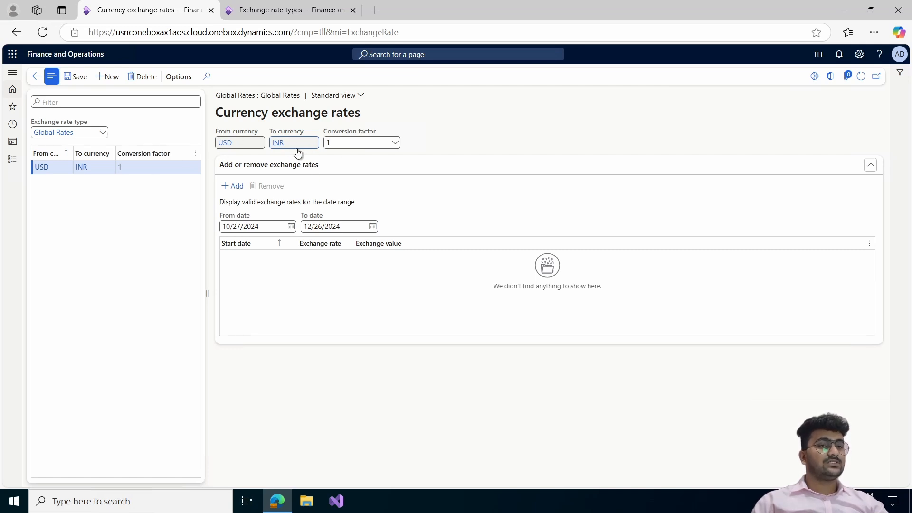
{"action": "left_click", "coordinate": [394, 143]}
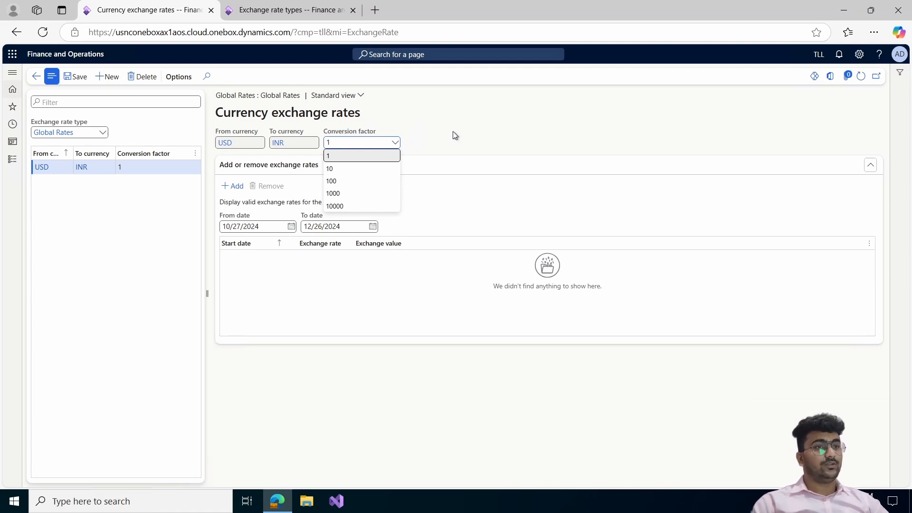
{"action": "left_click", "coordinate": [429, 121]}
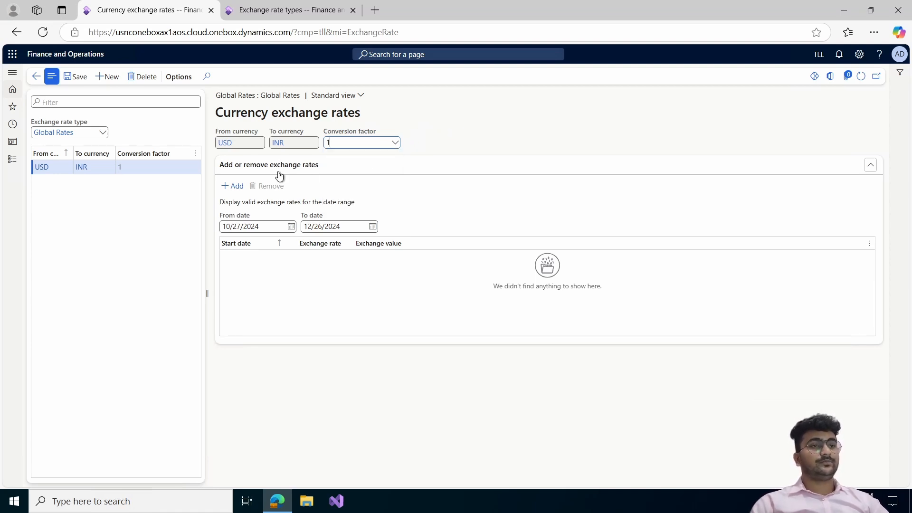
Step: Add a USD to INR exchange rate of 80.20 with start date 4/1/2024 and save it
{"action": "left_click", "coordinate": [232, 187]}
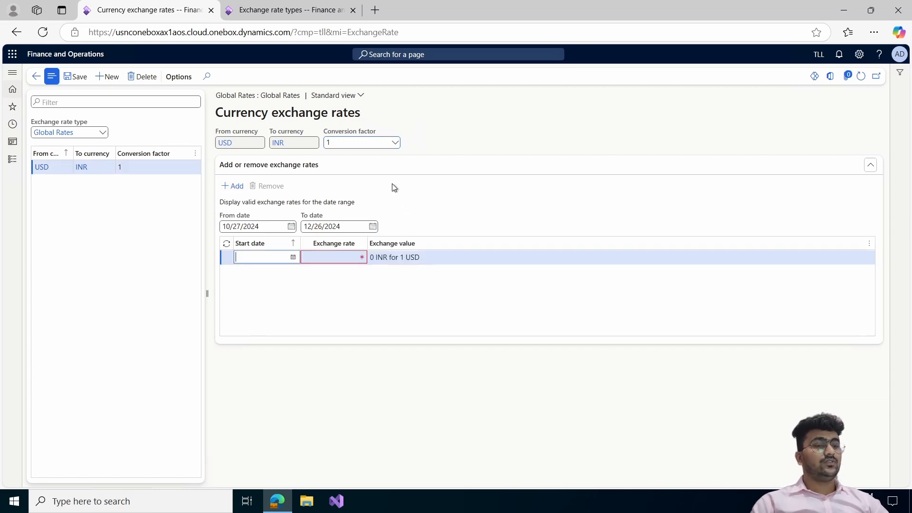
{"action": "left_click", "coordinate": [292, 257]}
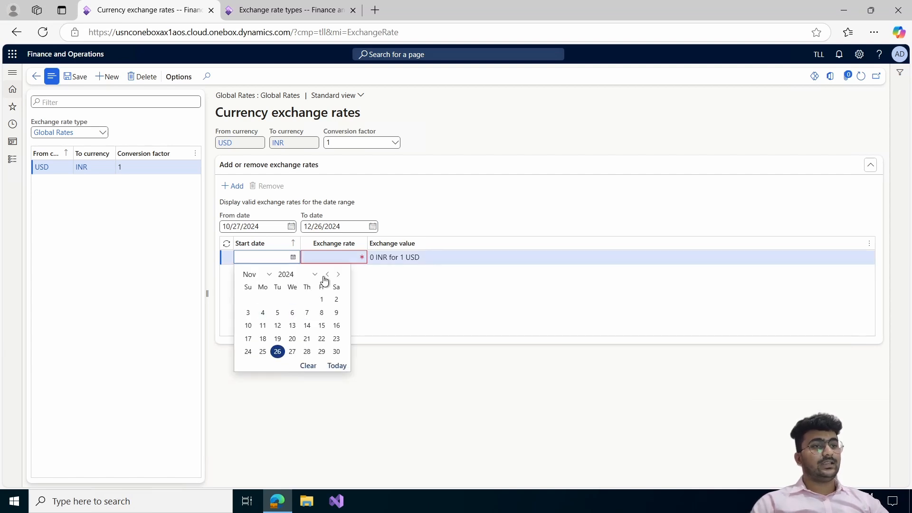
{"action": "left_click", "coordinate": [269, 274]}
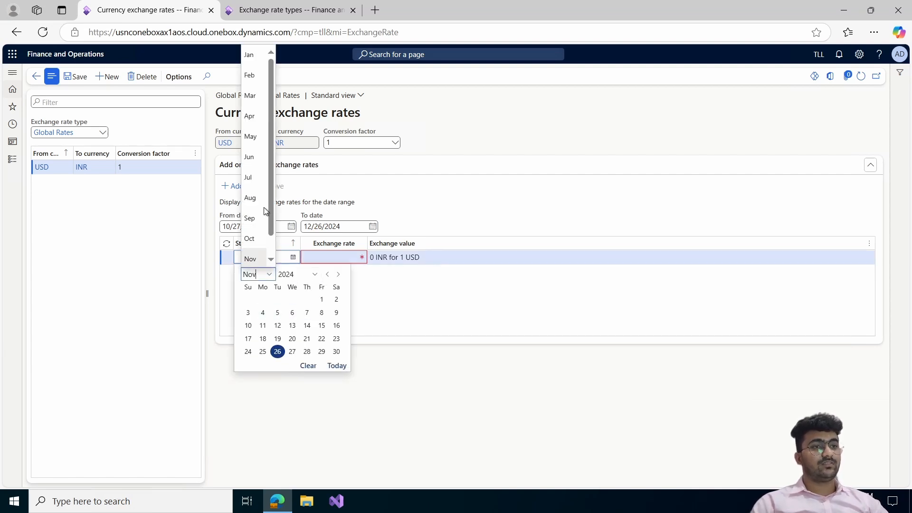
{"action": "left_click", "coordinate": [250, 116]}
{"action": "left_click", "coordinate": [262, 299]}
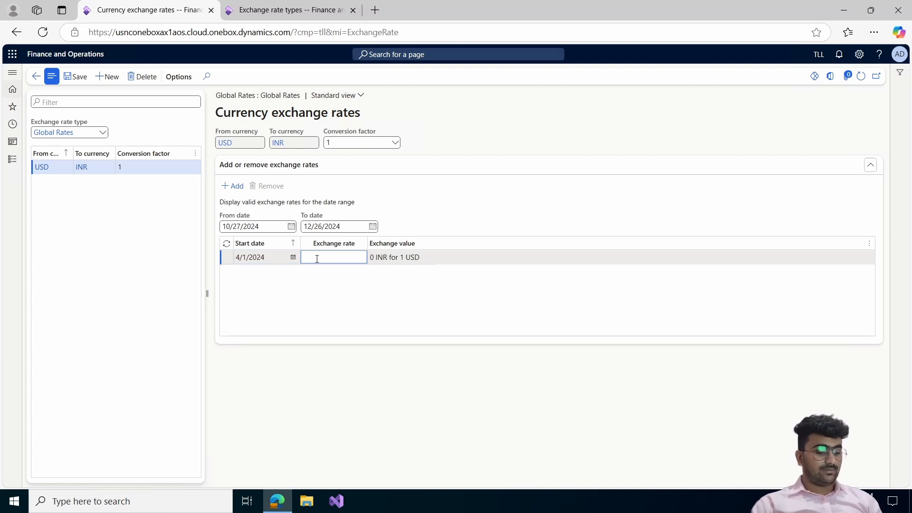
{"action": "type", "text": "80."}
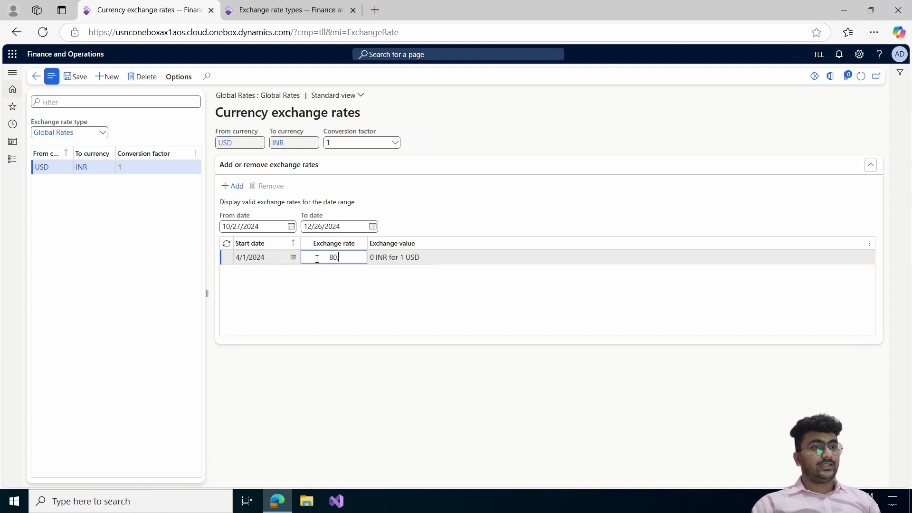
{"action": "type", "text": "20"}
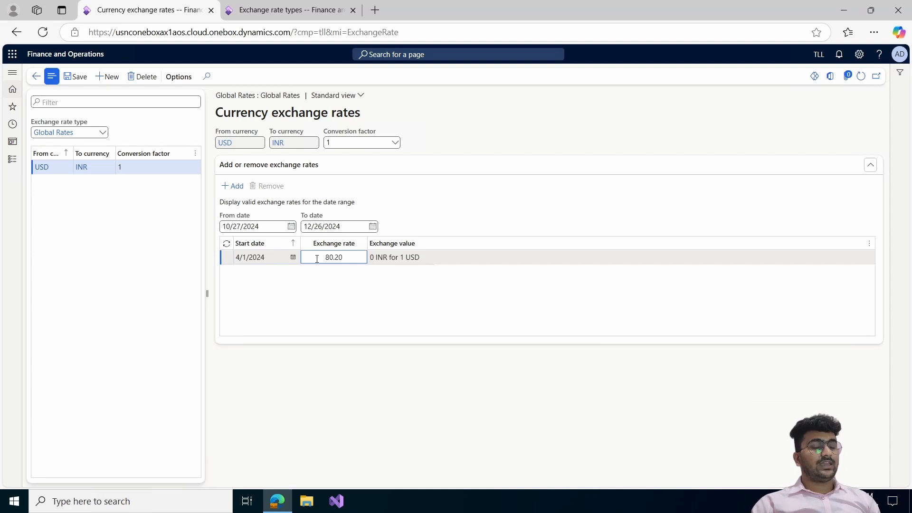
{"action": "left_click", "coordinate": [347, 283]}
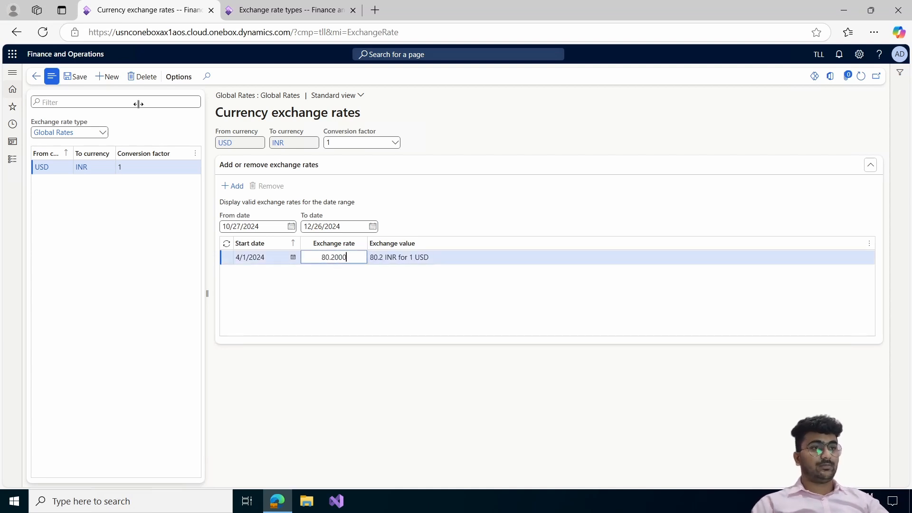
{"action": "left_click", "coordinate": [64, 82]}
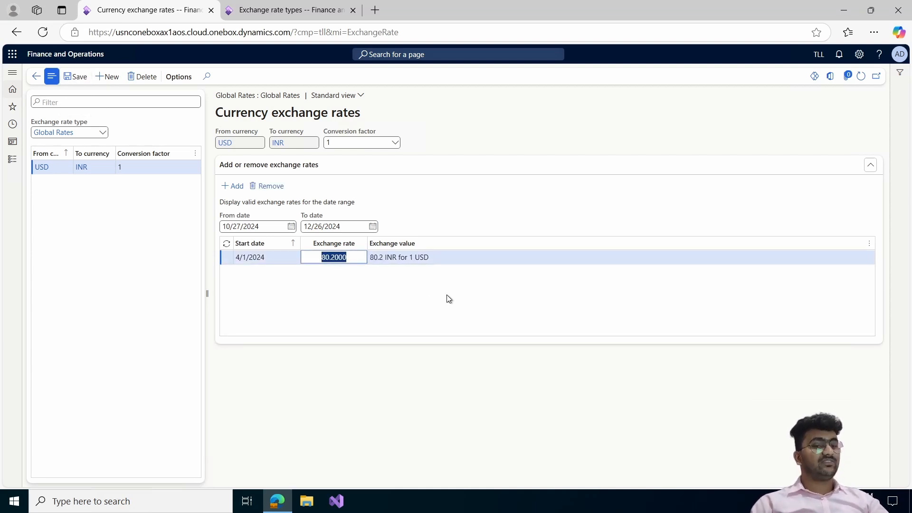
Step: Search the web in a new browser tab for "usd to inr today"
{"action": "left_click", "coordinate": [375, 10]}
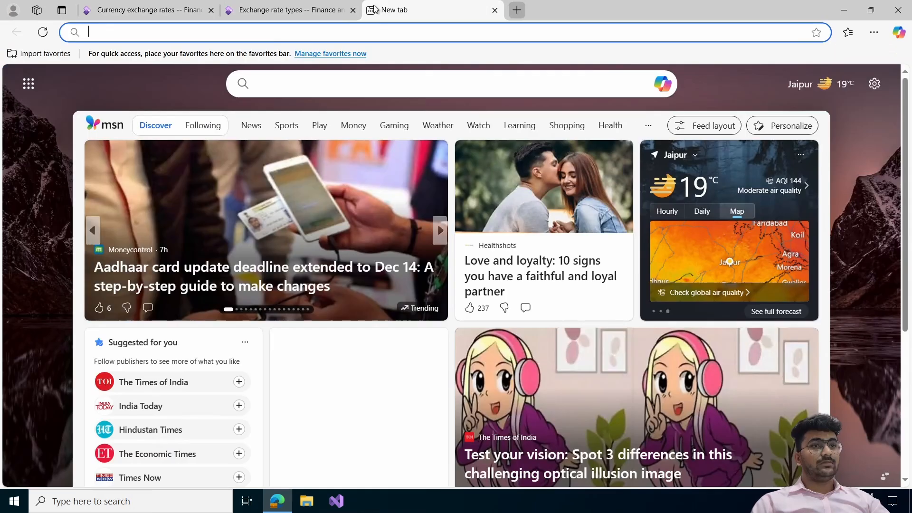
{"action": "type", "text": "u"}
{"action": "left_click", "coordinate": [142, 72]}
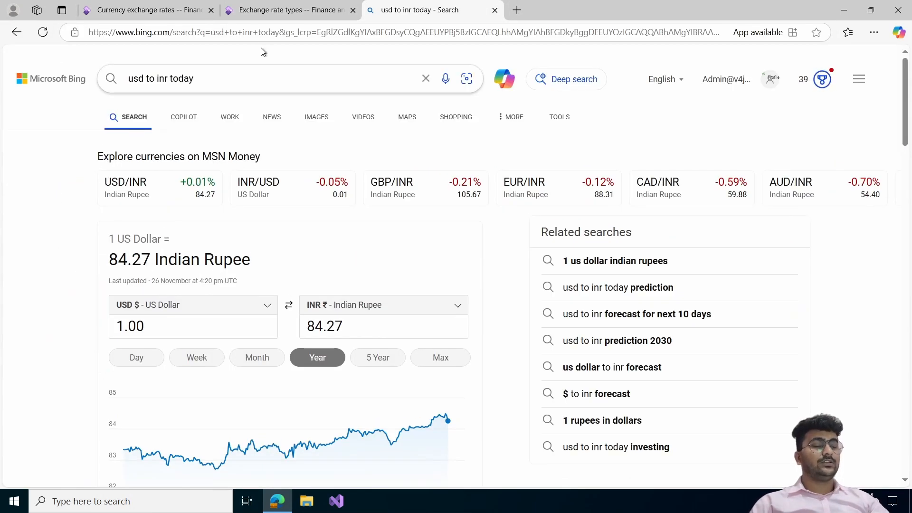
Step: Return to the currency exchange rates, add a rate of 84.27 with start date 11/26/2024, and save it
{"action": "left_click", "coordinate": [266, 10]}
{"action": "left_click", "coordinate": [143, 10]}
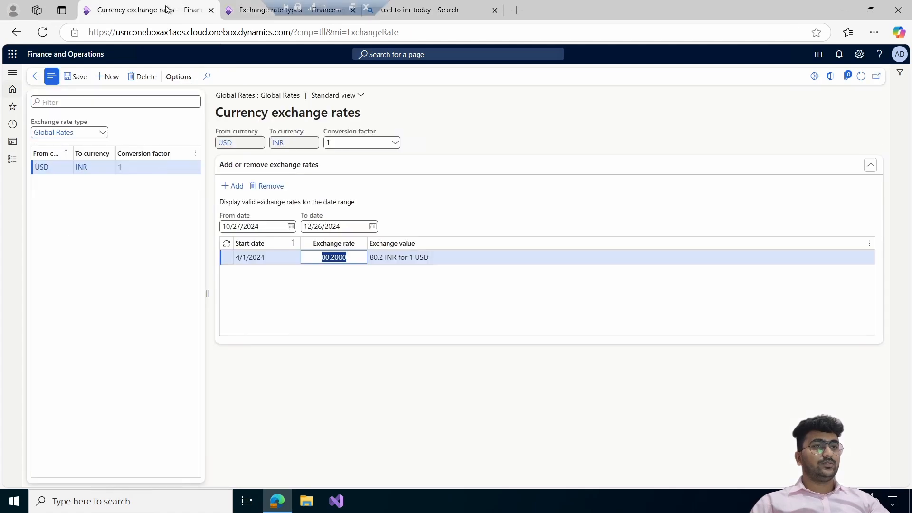
{"action": "left_click", "coordinate": [235, 186]}
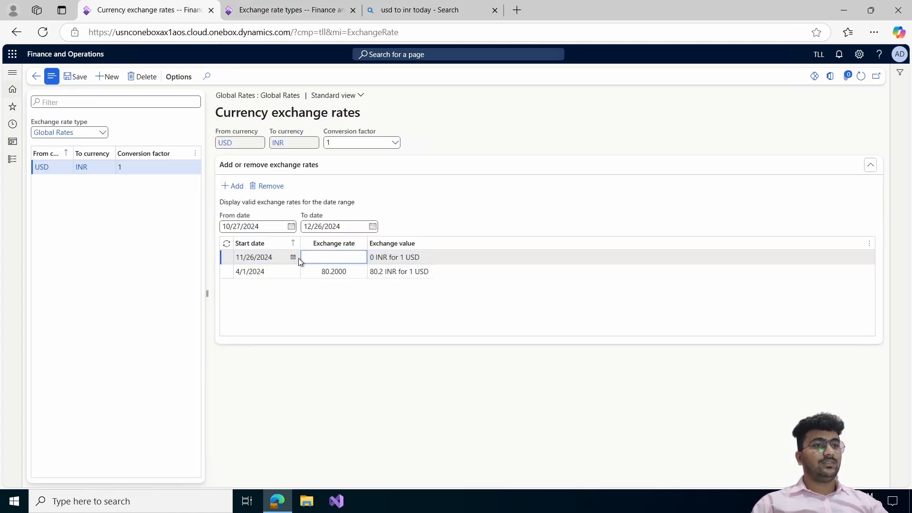
{"action": "type", "text": "84"}
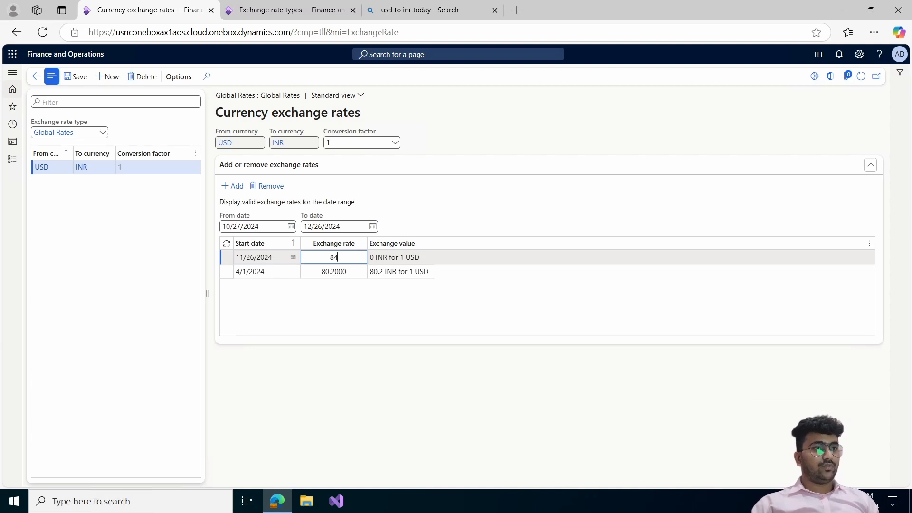
{"action": "type", "text": ".2684.27"}
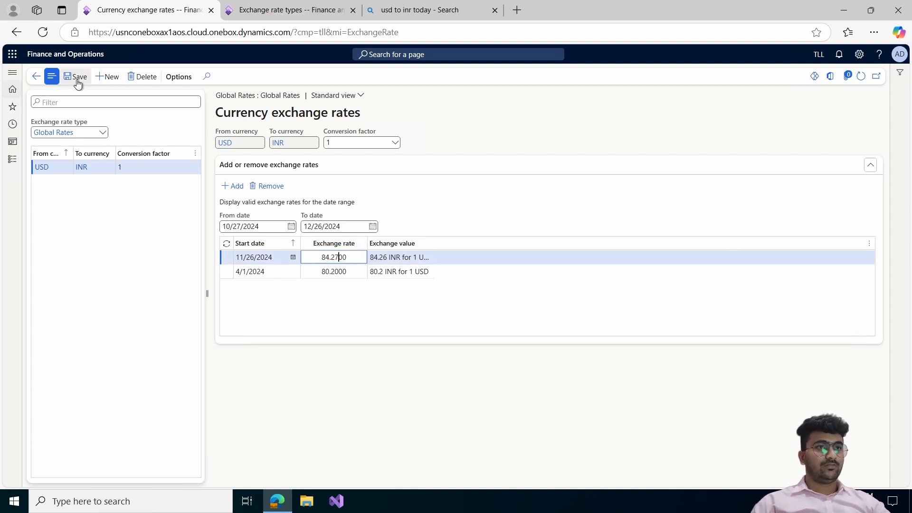
{"action": "left_click", "coordinate": [76, 77]}
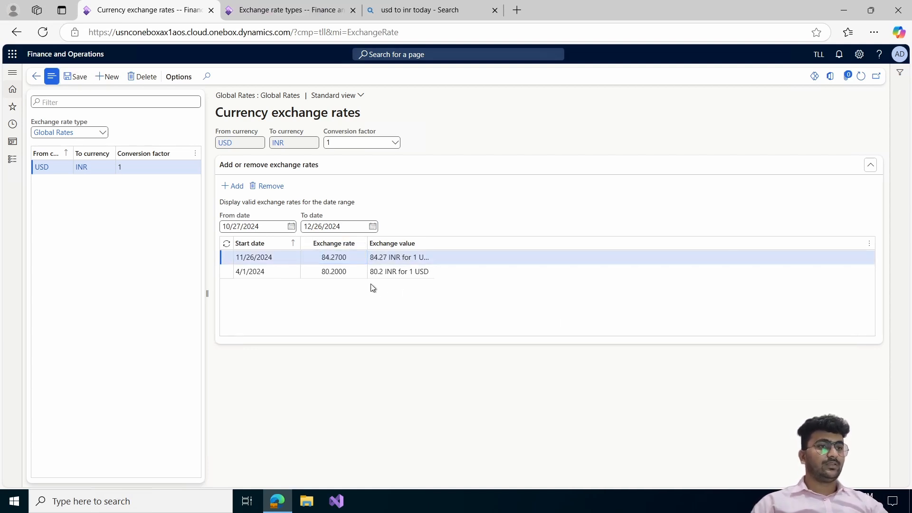
Step: Add a USD to INR exchange rate of 83.23 with start date 11/29/2024 and widen the Exchange value column
{"action": "left_click", "coordinate": [237, 186]}
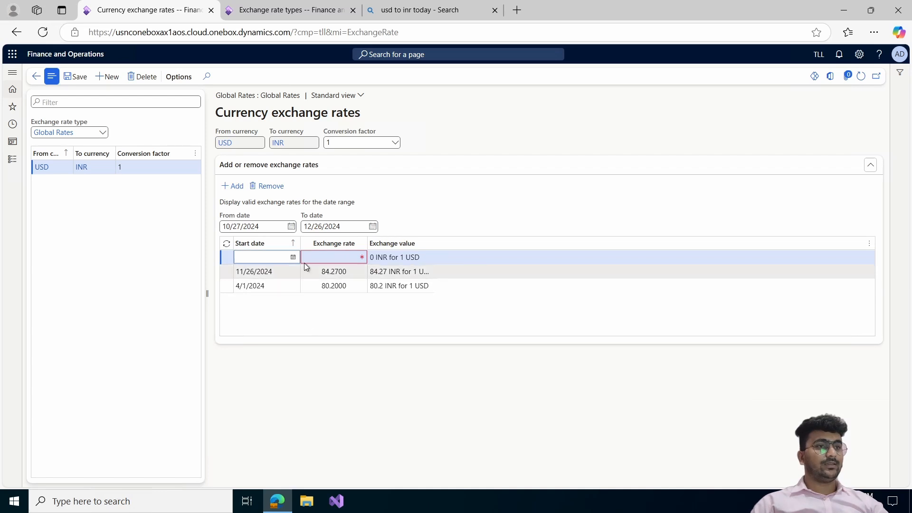
{"action": "left_click", "coordinate": [293, 257]}
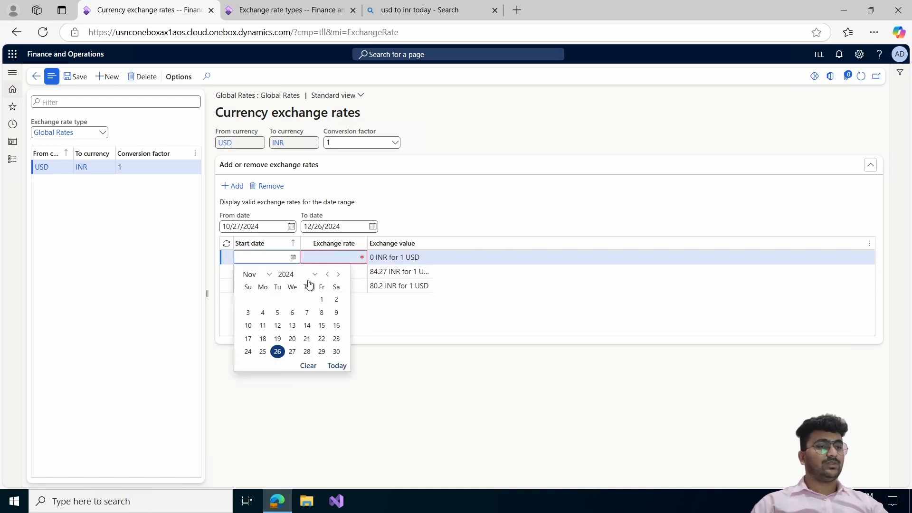
{"action": "left_click", "coordinate": [322, 352]}
{"action": "left_click", "coordinate": [343, 257]}
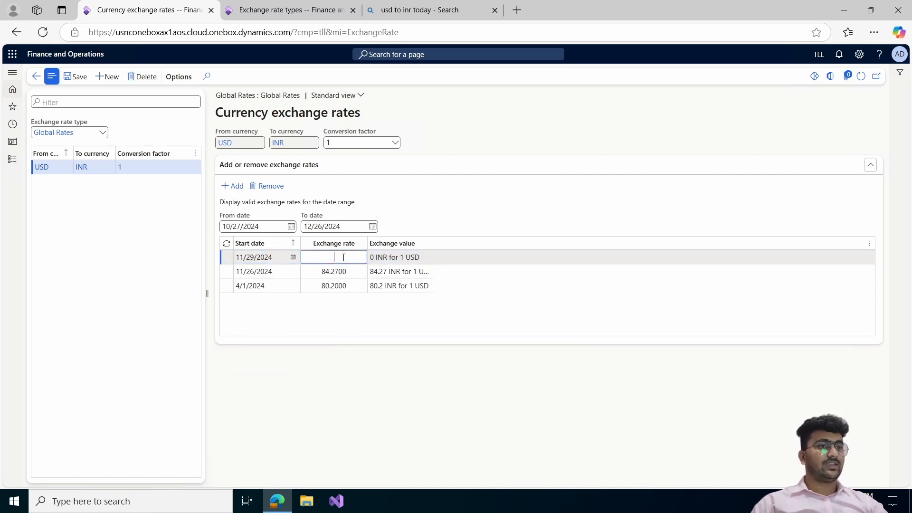
{"action": "type", "text": "83"}
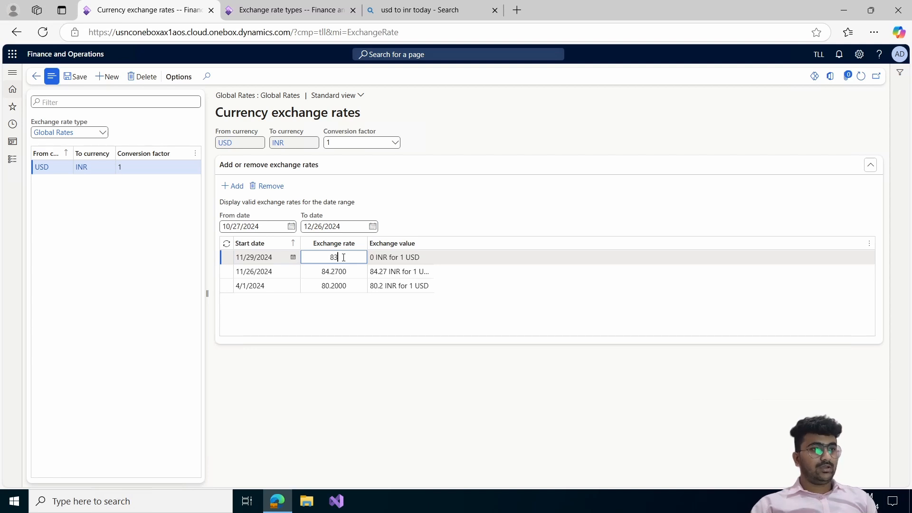
{"action": "type", "text": ".23"}
{"action": "left_click", "coordinate": [538, 178]}
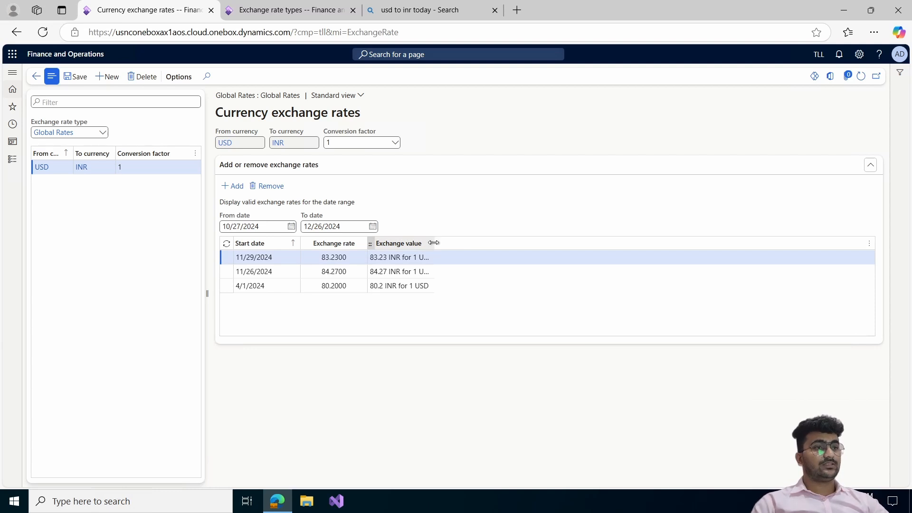
{"action": "left_click_drag", "start_coordinate": [433, 243], "coordinate": [481, 242]}
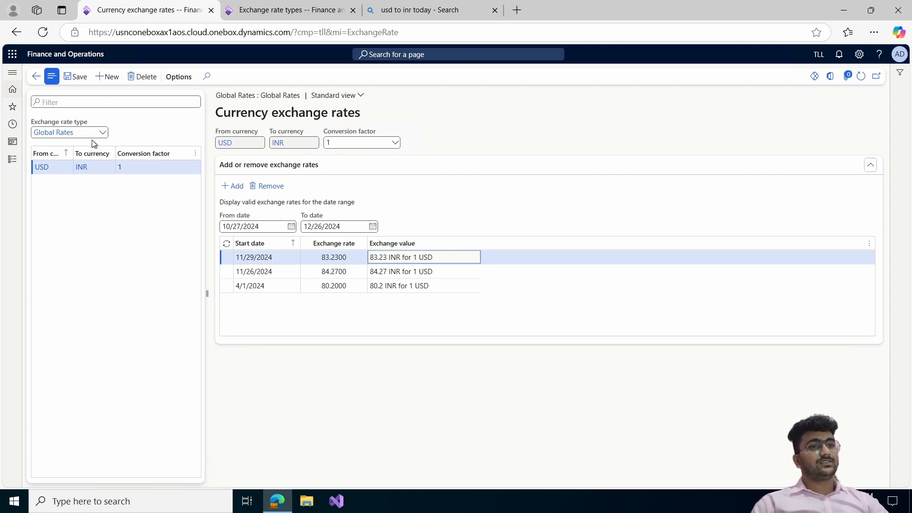
Step: Create and save a new EUR to INR currency pair for Global Rates
{"action": "left_click", "coordinate": [106, 77]}
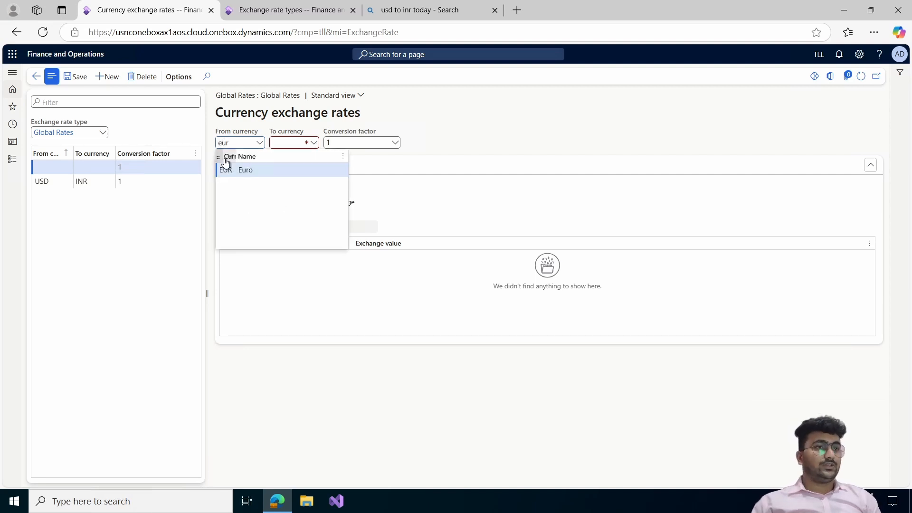
{"action": "key", "text": "Tab"}
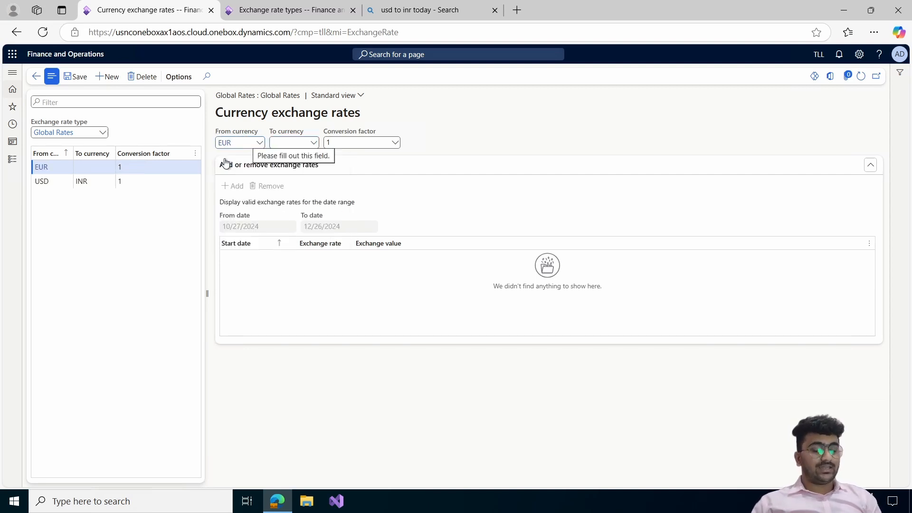
{"action": "type", "text": "inr"}
{"action": "key", "text": "Tab"}
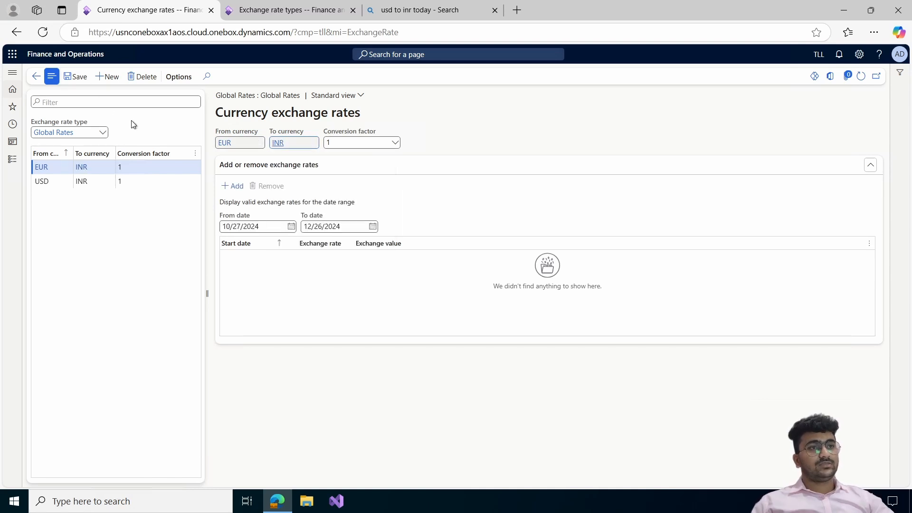
{"action": "left_click", "coordinate": [81, 77]}
{"action": "left_click", "coordinate": [107, 77]}
{"action": "type", "text": "i"}
{"action": "type", "text": "n"}
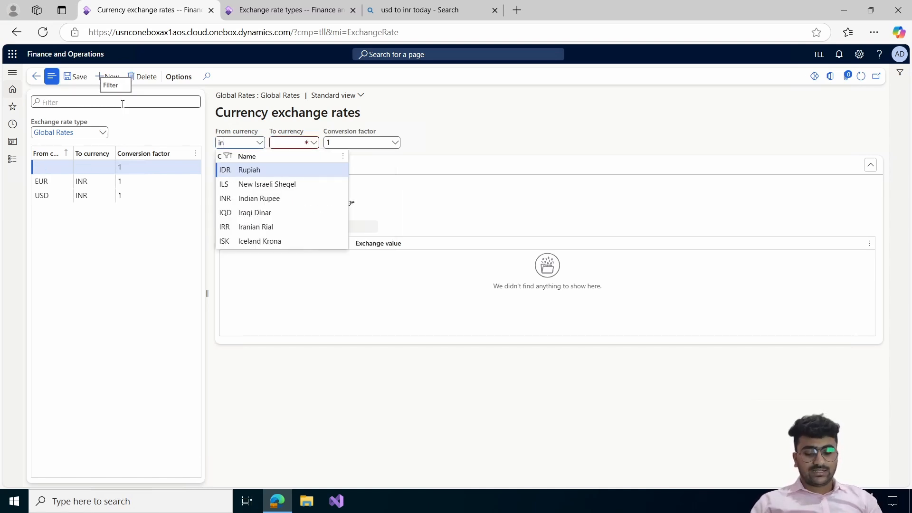
{"action": "type", "text": "r"}
{"action": "key", "text": "Tab"}
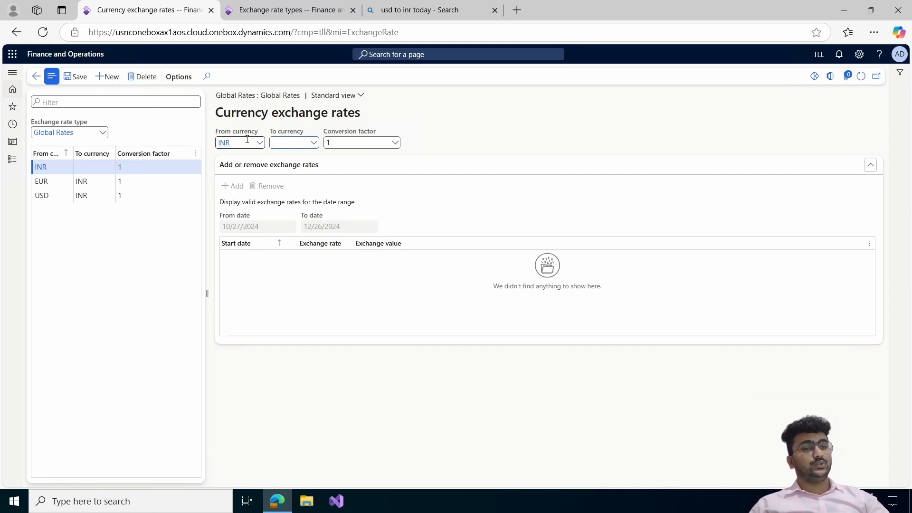
{"action": "mouse_move", "coordinate": [247, 139]}
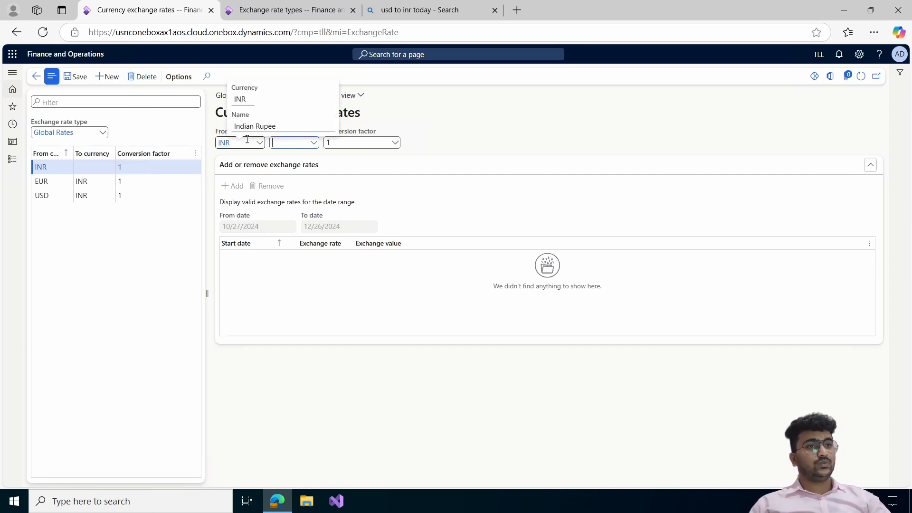
{"action": "left_click", "coordinate": [142, 77]}
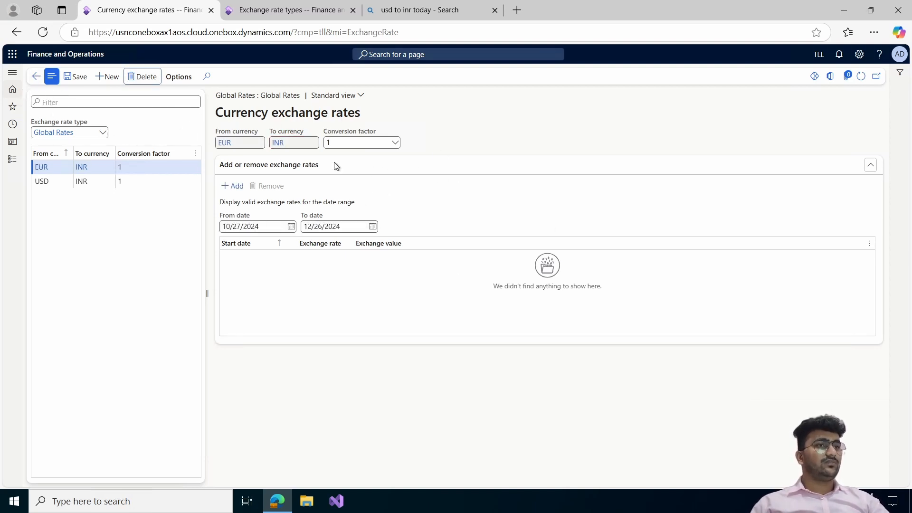
Step: Return to the Trade Link Limited ledger and set its accounting and reporting currency exchange rate types to Global Rates
{"action": "left_click", "coordinate": [39, 78]}
{"action": "left_click", "coordinate": [39, 78]}
{"action": "left_click", "coordinate": [358, 323]}
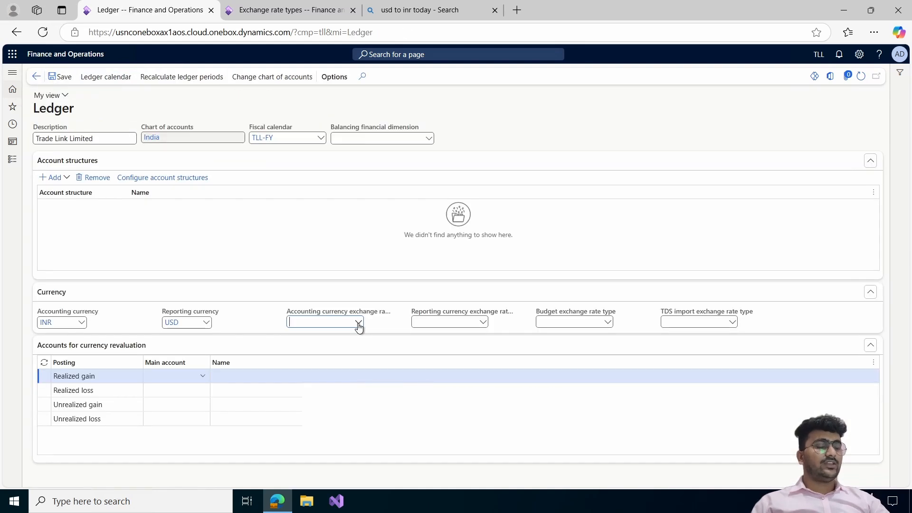
{"action": "scroll", "coordinate": [337, 401], "scroll_direction": "down", "scroll_amount": 1}
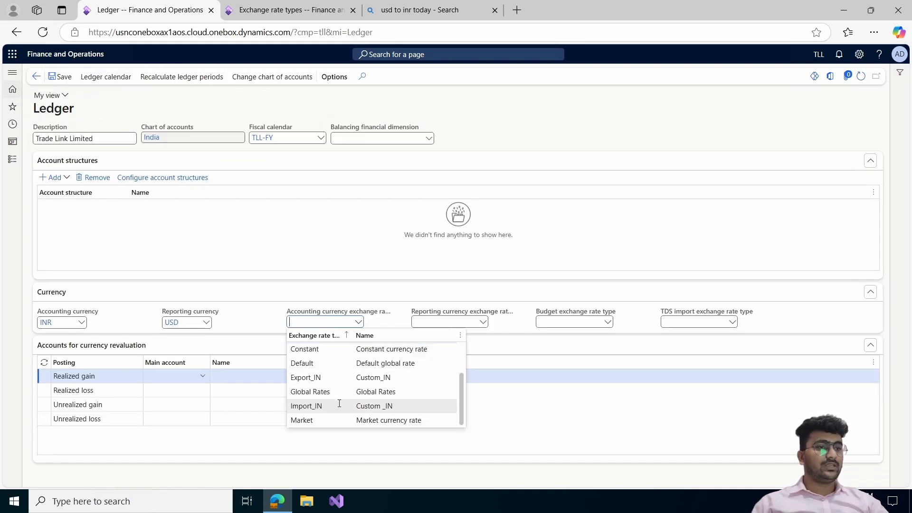
{"action": "left_click", "coordinate": [354, 392]}
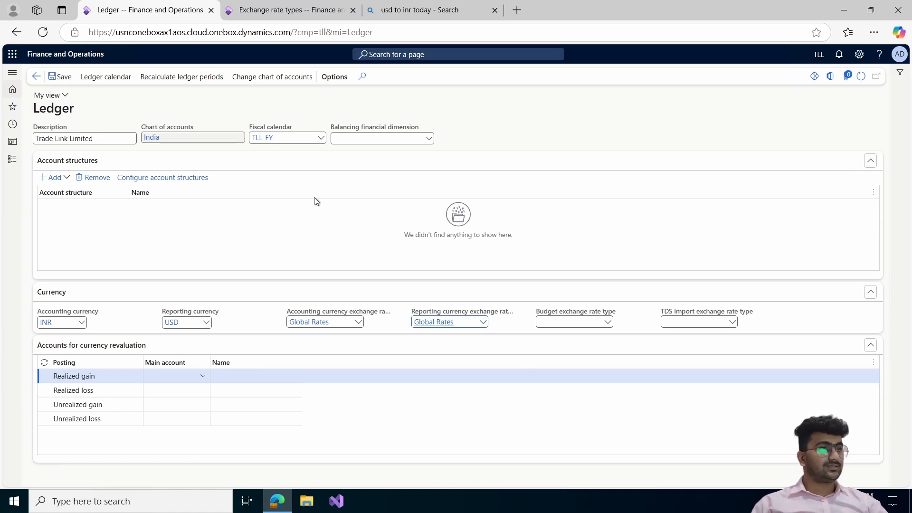
Step: Switch to the Exchange rate types browser tab and open Configure exchange rate providers under the General ledger currencies
{"action": "left_click", "coordinate": [242, 10]}
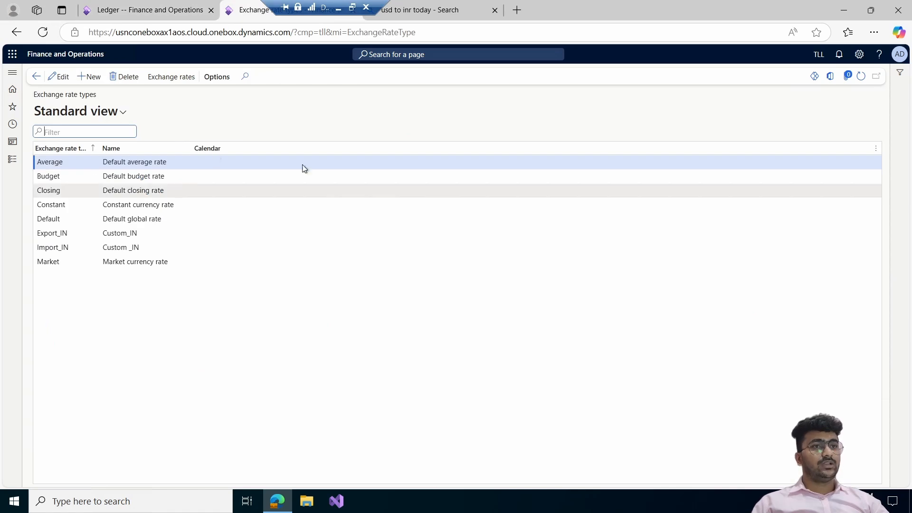
{"action": "left_click", "coordinate": [12, 159]}
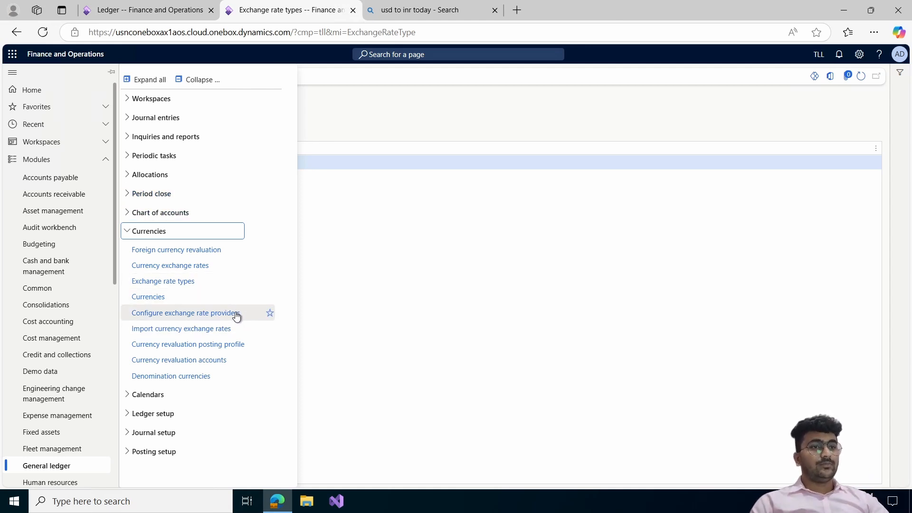
{"action": "scroll", "coordinate": [78, 290], "scroll_direction": "down", "scroll_amount": 5}
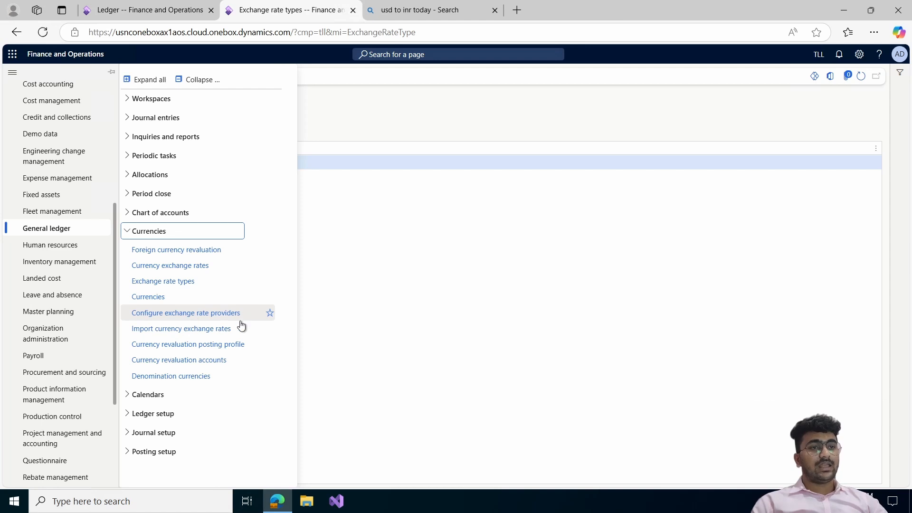
{"action": "left_click", "coordinate": [223, 313]}
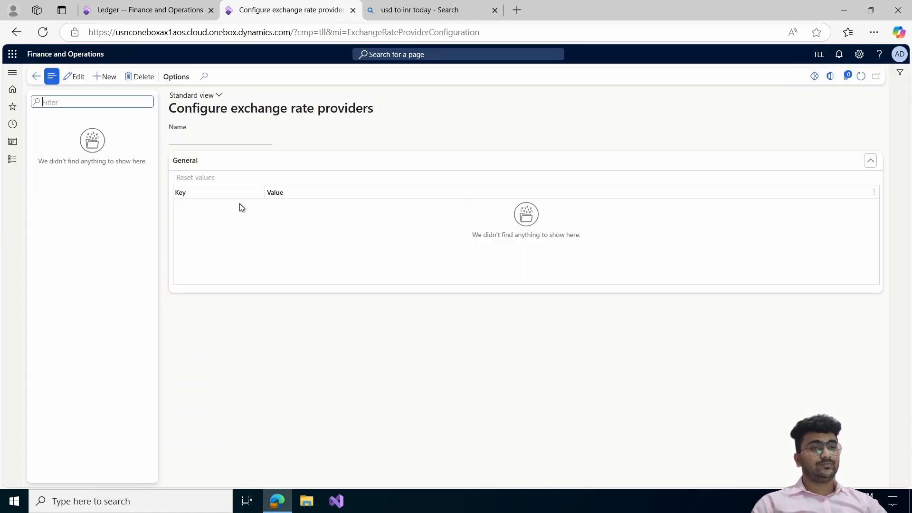
Step: Add the Central Bank of the Russian Federation, Central Bank of Europe and OANDA Rates as exchange rate providers
{"action": "left_click", "coordinate": [105, 77]}
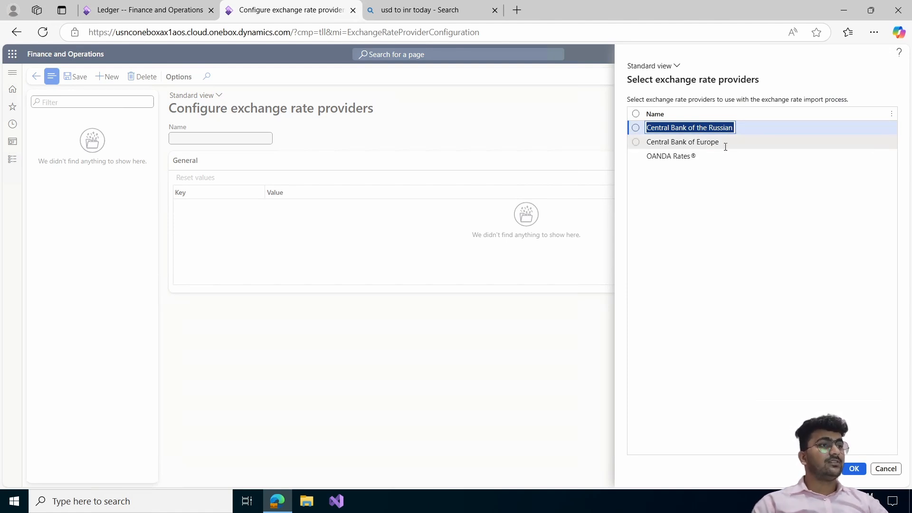
{"action": "left_click", "coordinate": [635, 128]}
{"action": "left_click", "coordinate": [636, 143]}
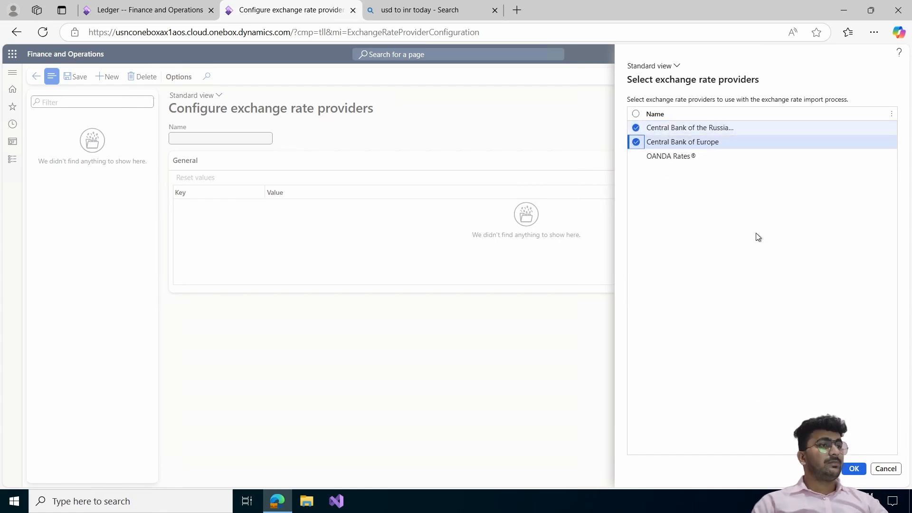
{"action": "left_click", "coordinate": [635, 157]}
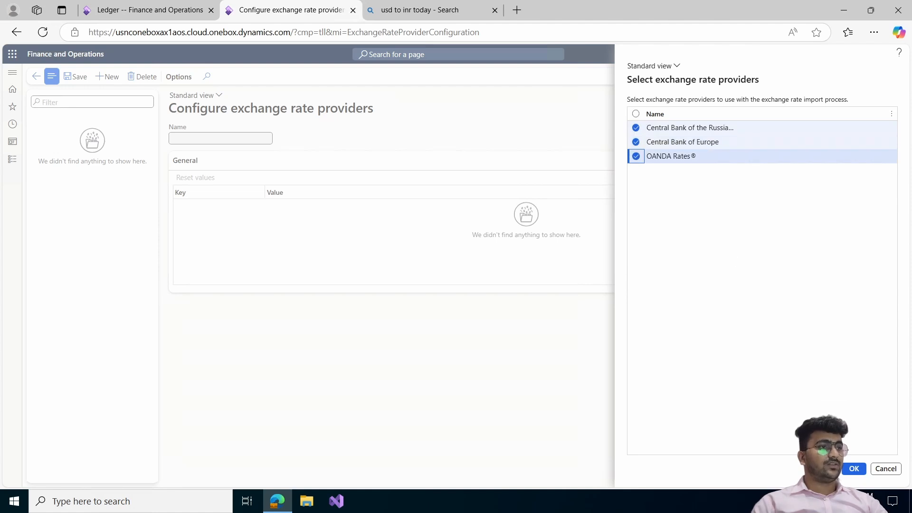
{"action": "left_click", "coordinate": [853, 469]}
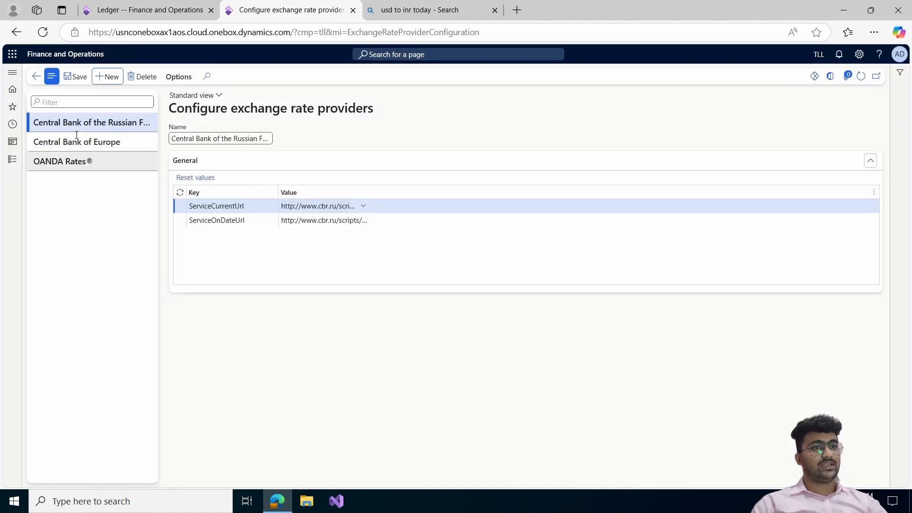
Step: Widen the Value column and examine the service settings of the Russian and European central bank providers
{"action": "left_click", "coordinate": [126, 117]}
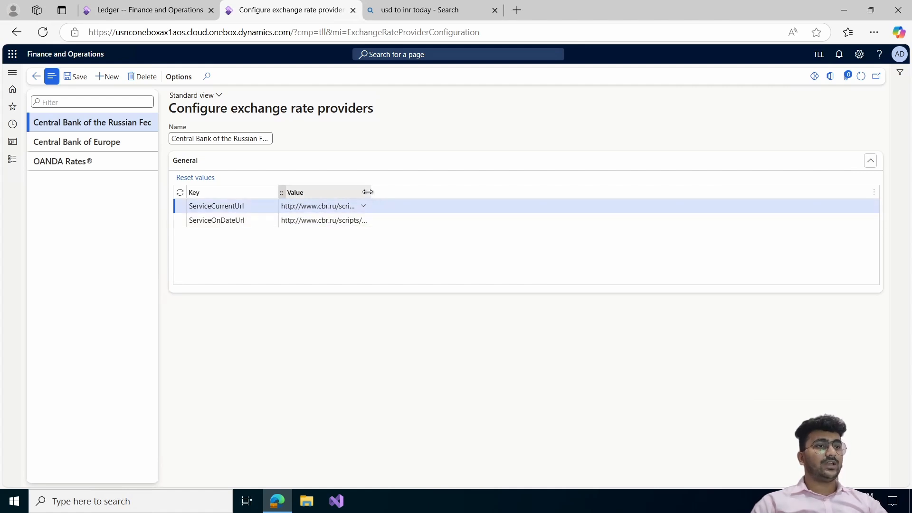
{"action": "left_click_drag", "start_coordinate": [368, 190], "coordinate": [406, 190]}
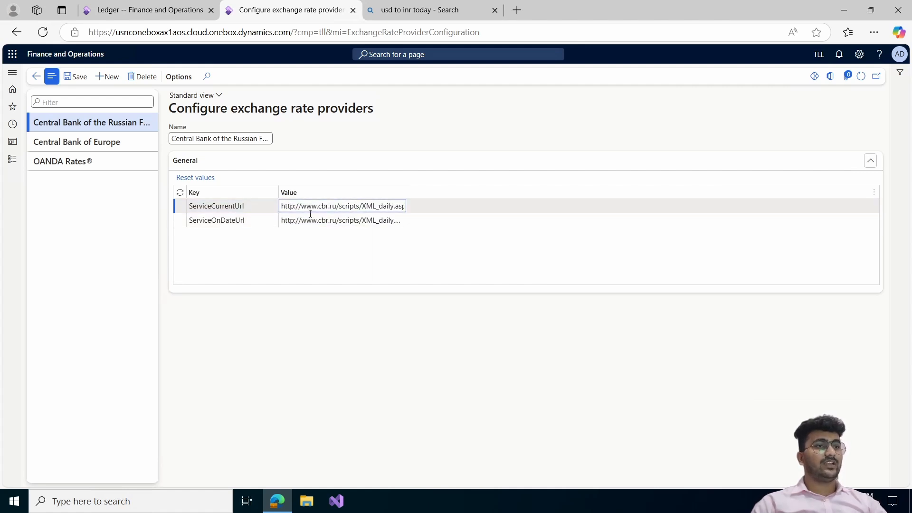
{"action": "left_click", "coordinate": [93, 141]}
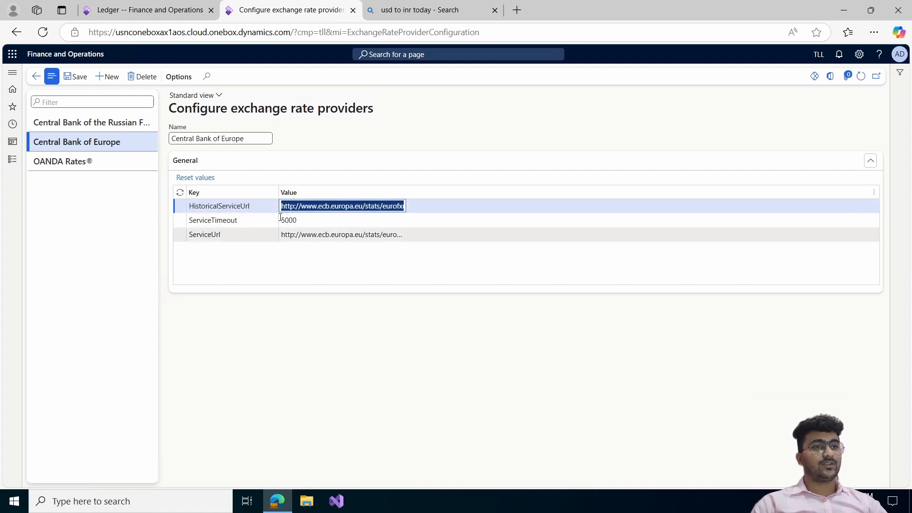
Step: Save the OANDA Rates provider without an API key, delete that provider, and dismiss the warning
{"action": "left_click", "coordinate": [102, 158]}
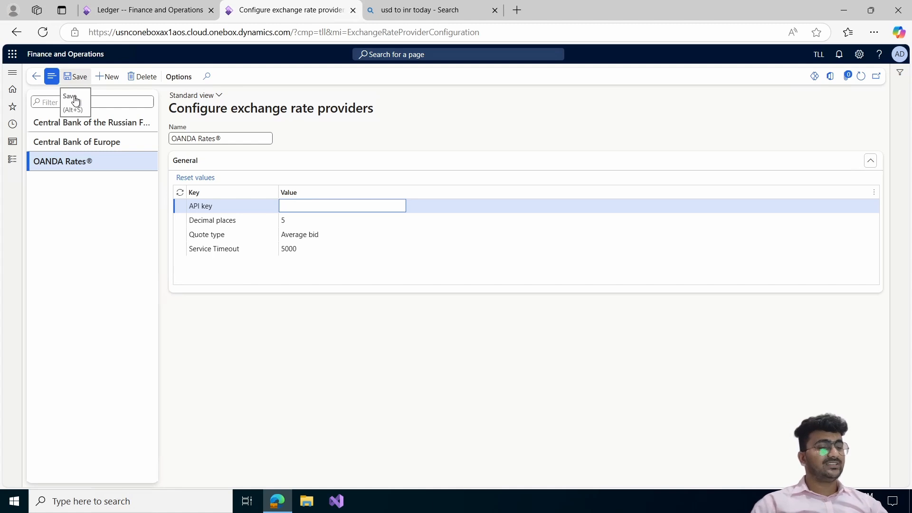
{"action": "left_click", "coordinate": [74, 76]}
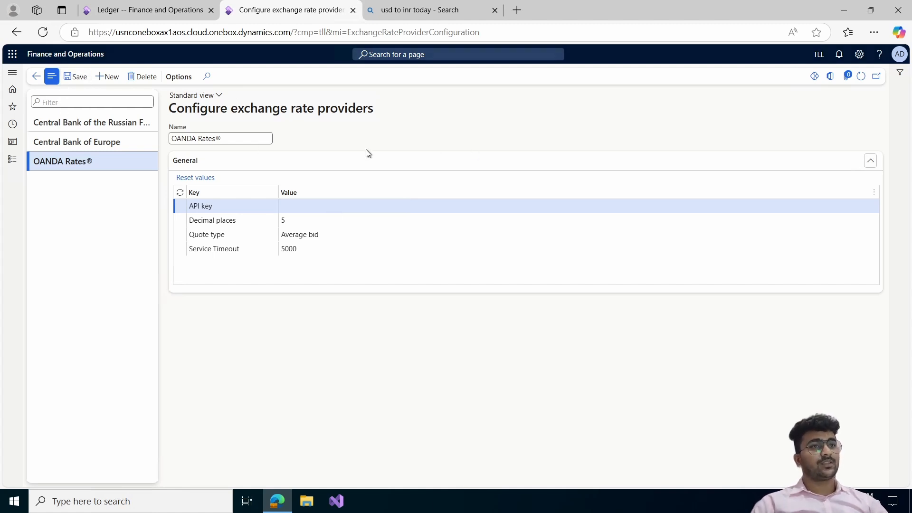
{"action": "left_click", "coordinate": [142, 90]}
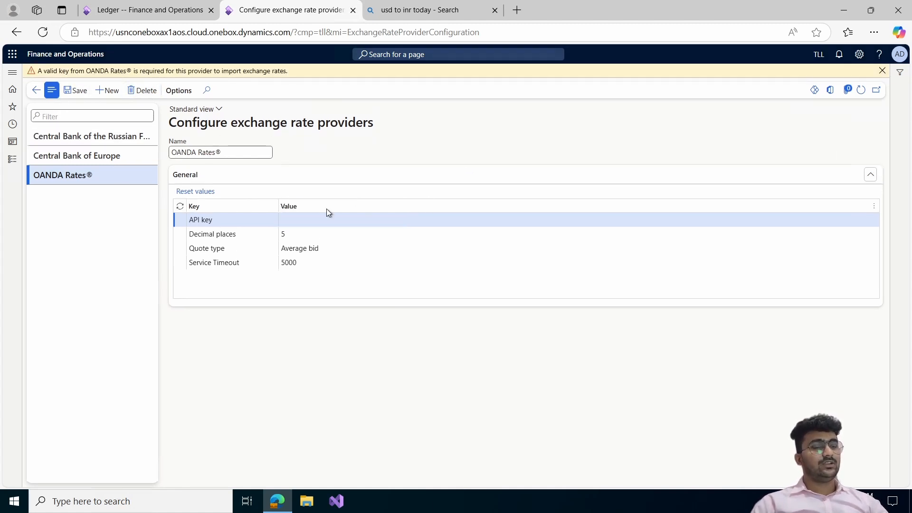
{"action": "left_click", "coordinate": [560, 253]}
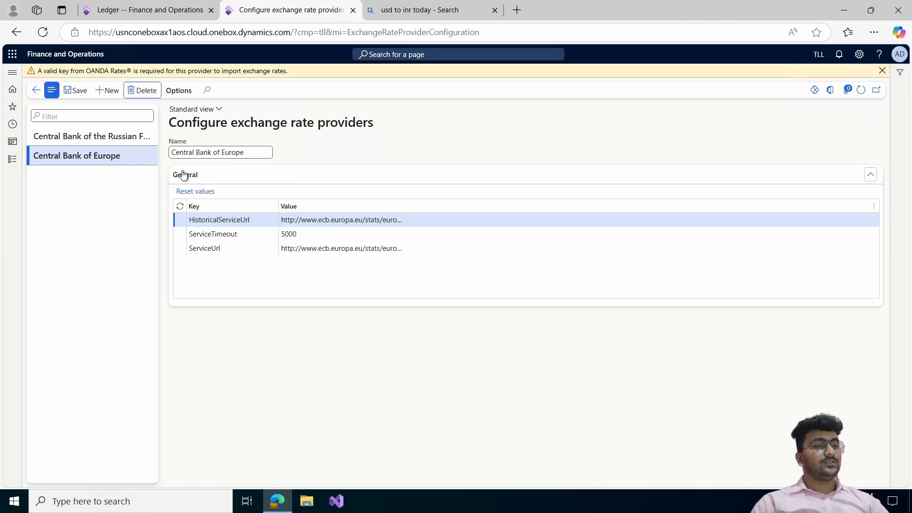
{"action": "left_click", "coordinate": [153, 137]}
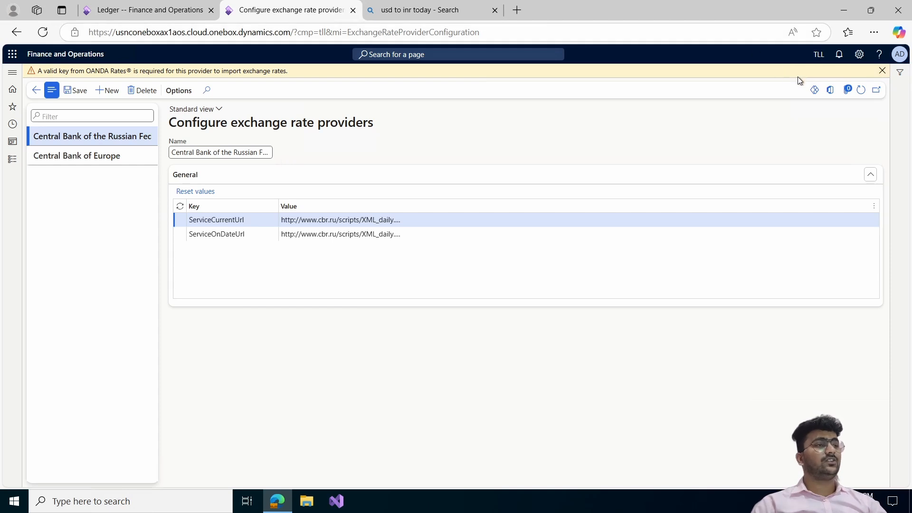
{"action": "left_click", "coordinate": [882, 71]}
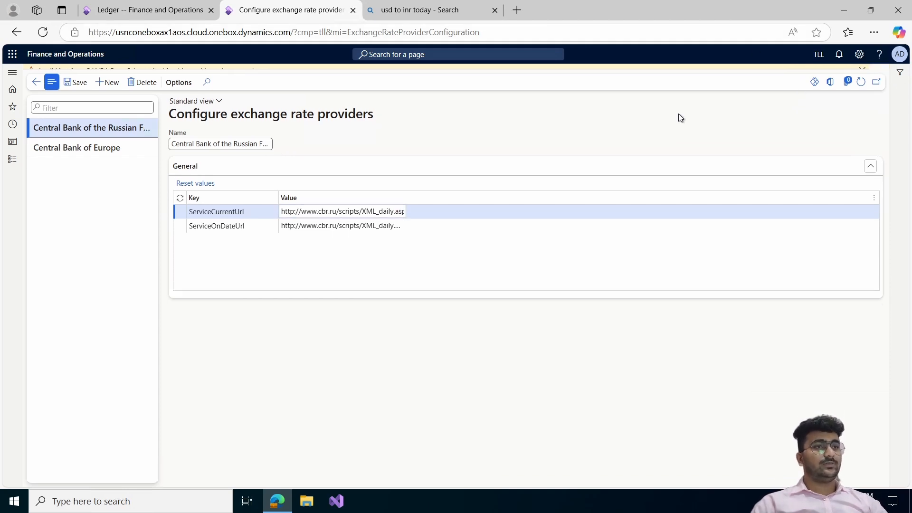
Step: Open Import currency exchange rates under General ledger currencies, and choose Global Rates as the rate type and Central Bank of Europe as provider
{"action": "left_click", "coordinate": [13, 159]}
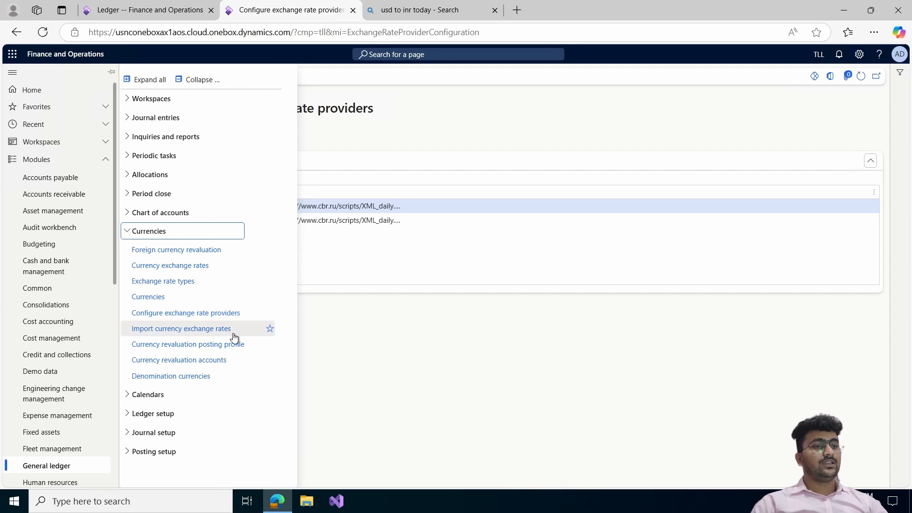
{"action": "left_click", "coordinate": [218, 331]}
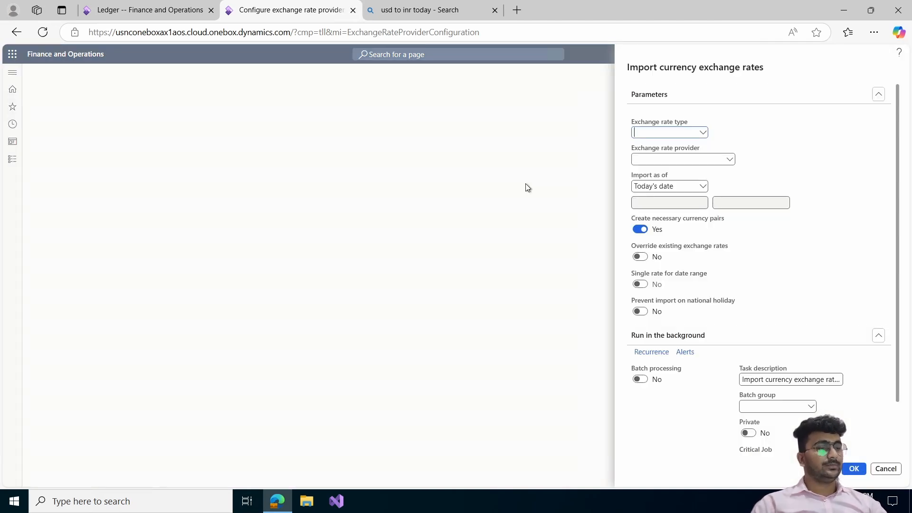
{"action": "left_click", "coordinate": [703, 133]}
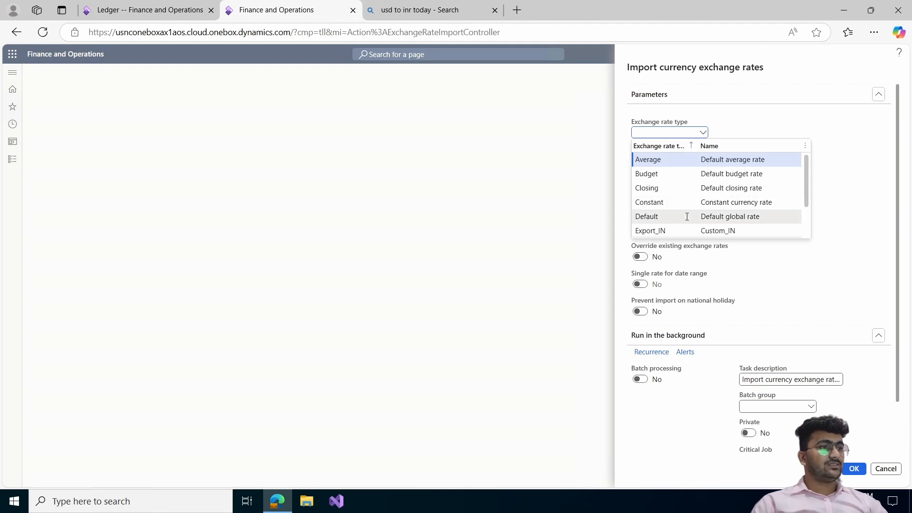
{"action": "scroll", "coordinate": [682, 209], "scroll_direction": "down", "scroll_amount": 1}
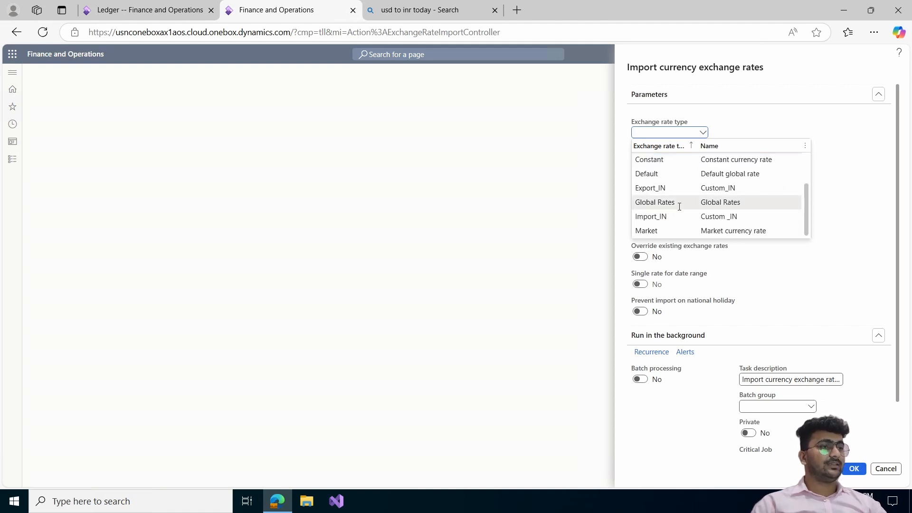
{"action": "left_click", "coordinate": [680, 207]}
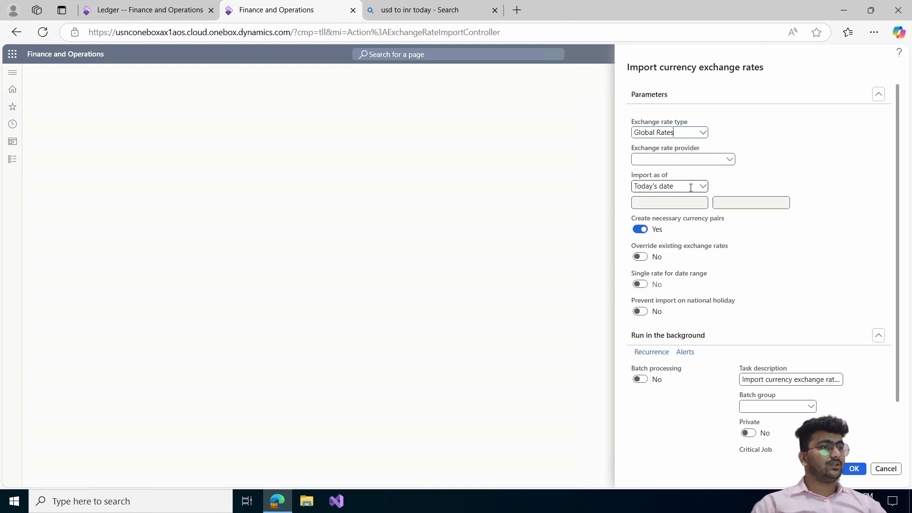
{"action": "left_click", "coordinate": [729, 160]}
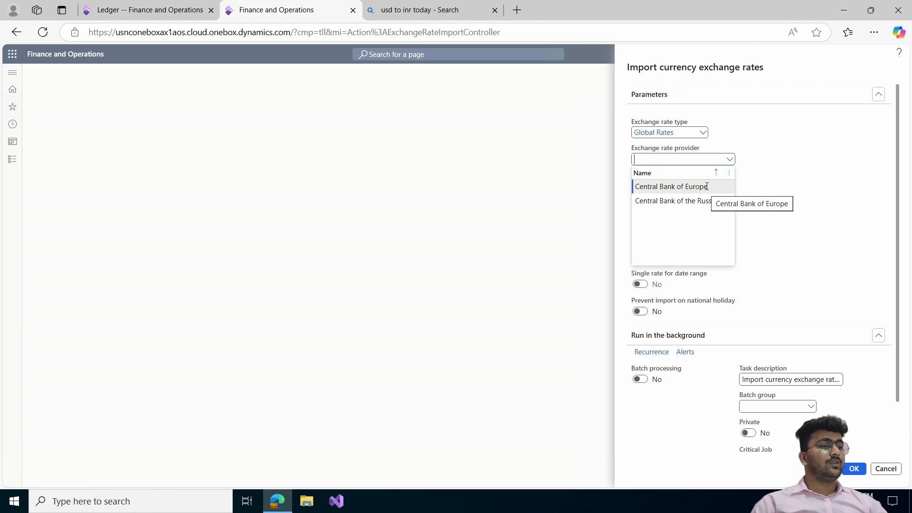
{"action": "left_click", "coordinate": [711, 187]}
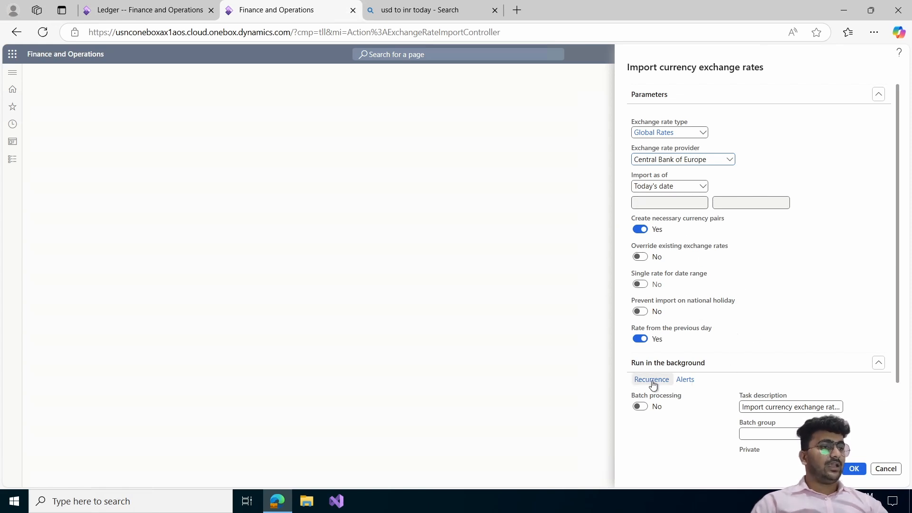
Step: Enable batch processing for the import and define a recurrence in days with no end date, reviewing the weekly, monthly and yearly patterns
{"action": "left_click", "coordinate": [641, 406]}
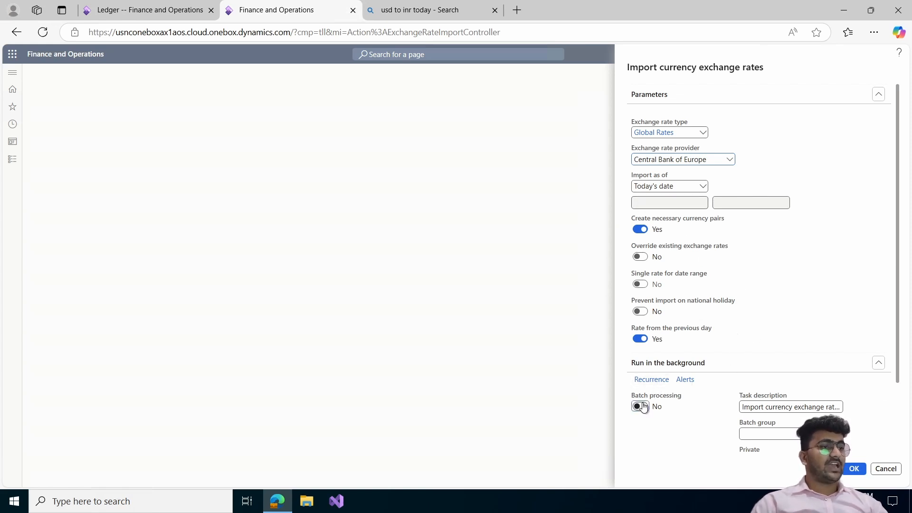
{"action": "left_click", "coordinate": [669, 380]}
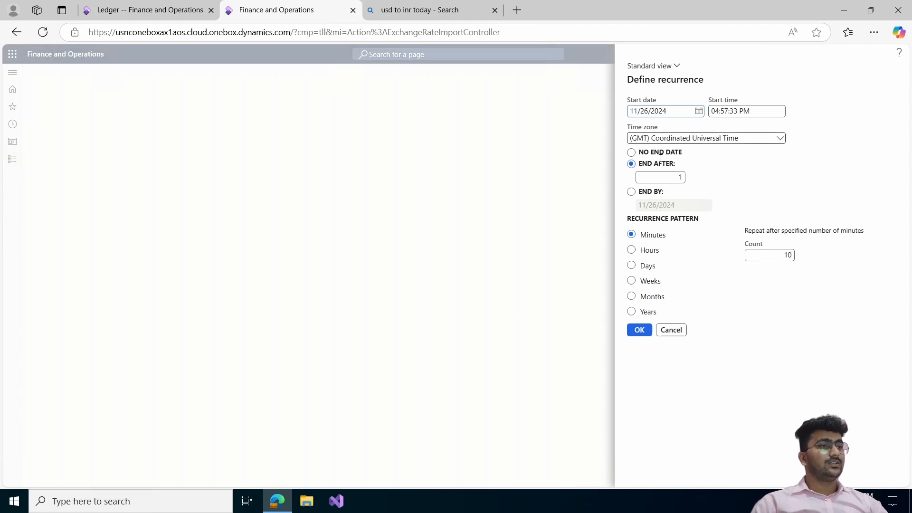
{"action": "left_click", "coordinate": [661, 151]}
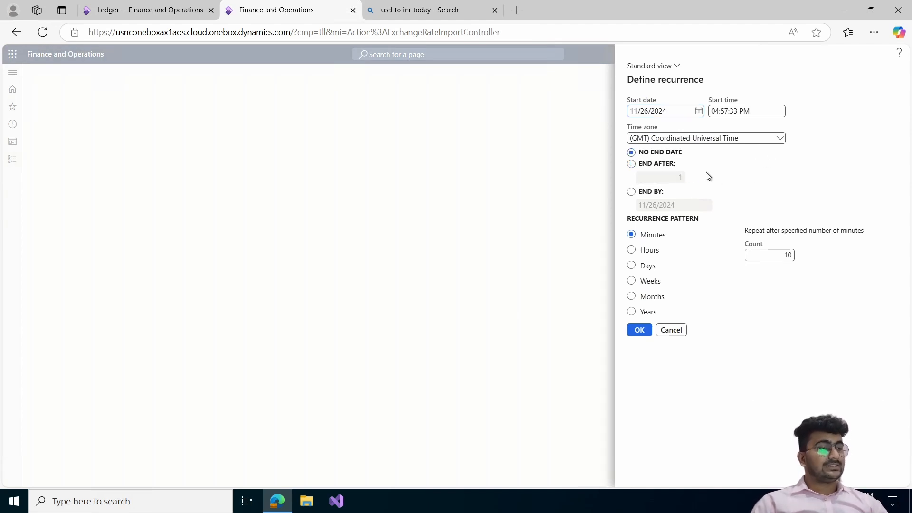
{"action": "left_click", "coordinate": [635, 268]}
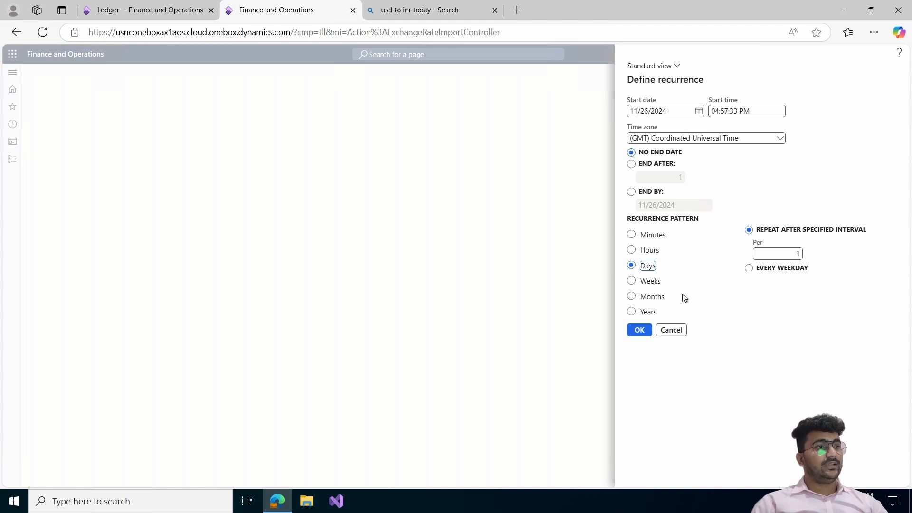
{"action": "left_click", "coordinate": [631, 281]}
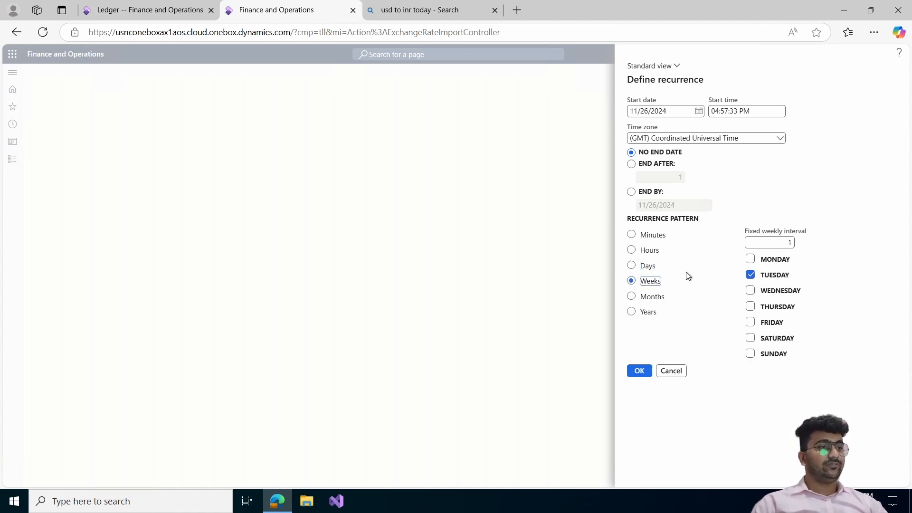
{"action": "left_click", "coordinate": [632, 297]}
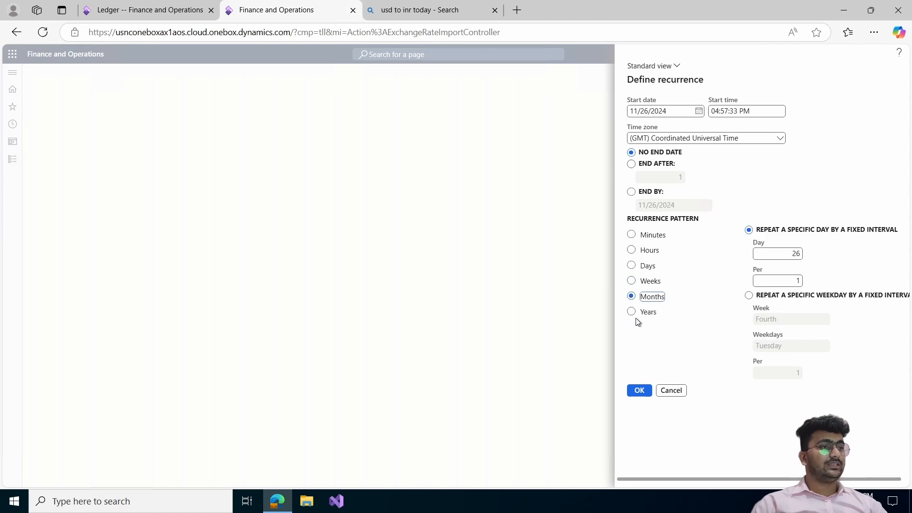
{"action": "left_click", "coordinate": [632, 312]}
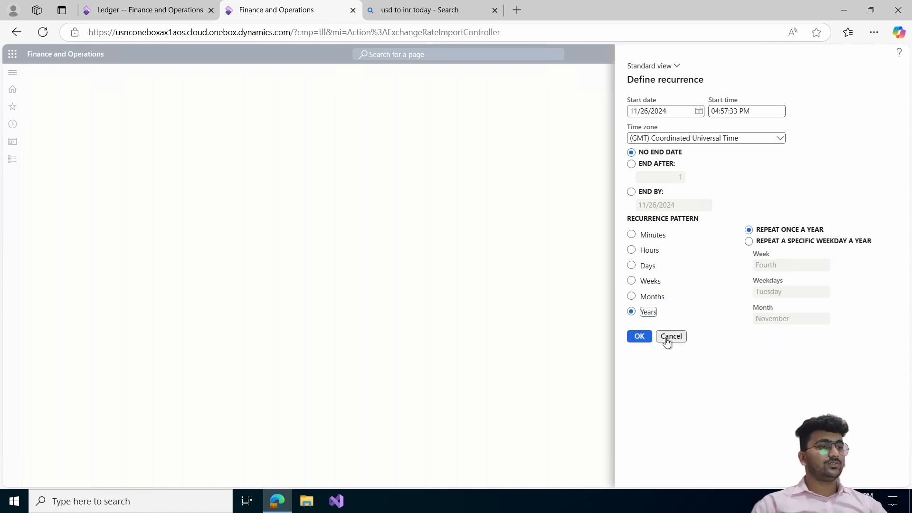
{"action": "left_click", "coordinate": [632, 265]}
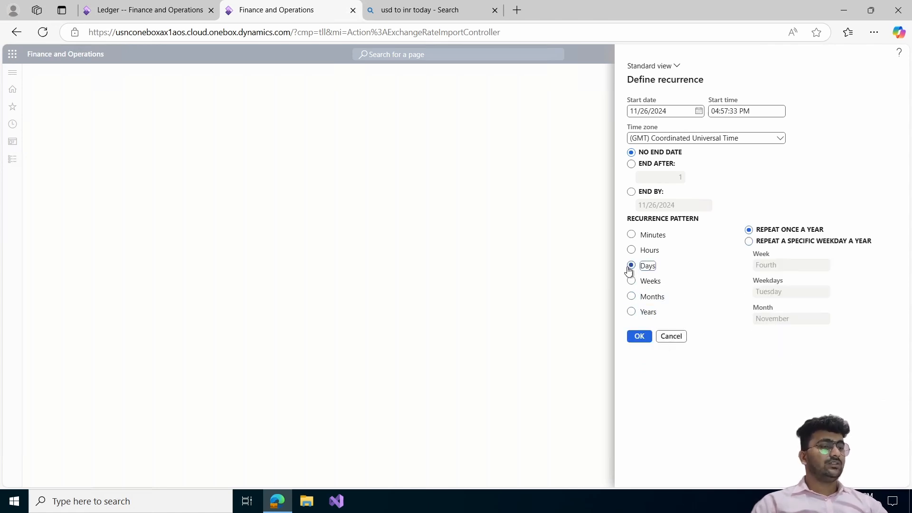
{"action": "left_click", "coordinate": [639, 329]}
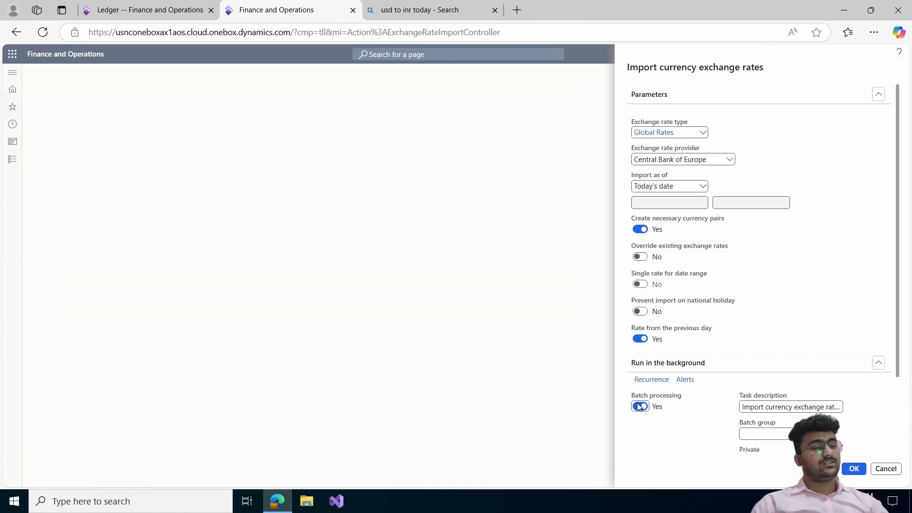
Step: Cancel the currency exchange rate import and switch to the Ledger browser tab
{"action": "left_click", "coordinate": [879, 471]}
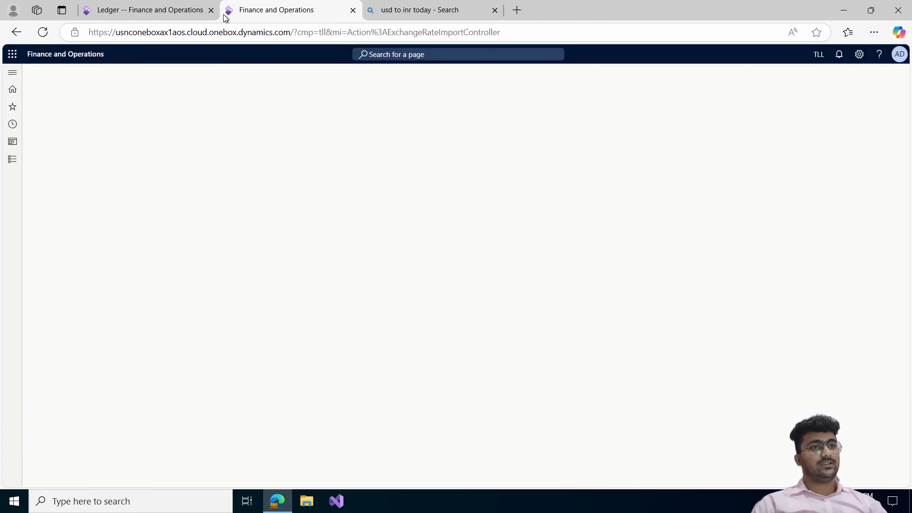
{"action": "left_click", "coordinate": [167, 9]}
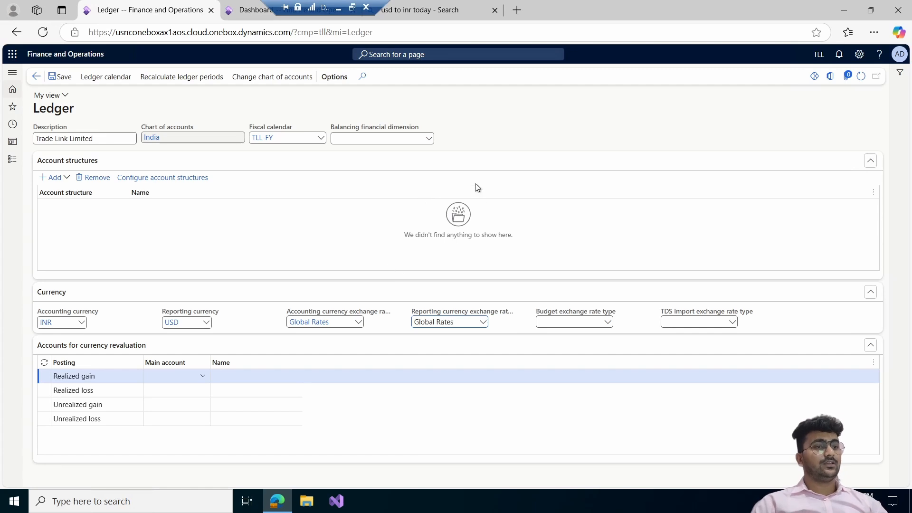